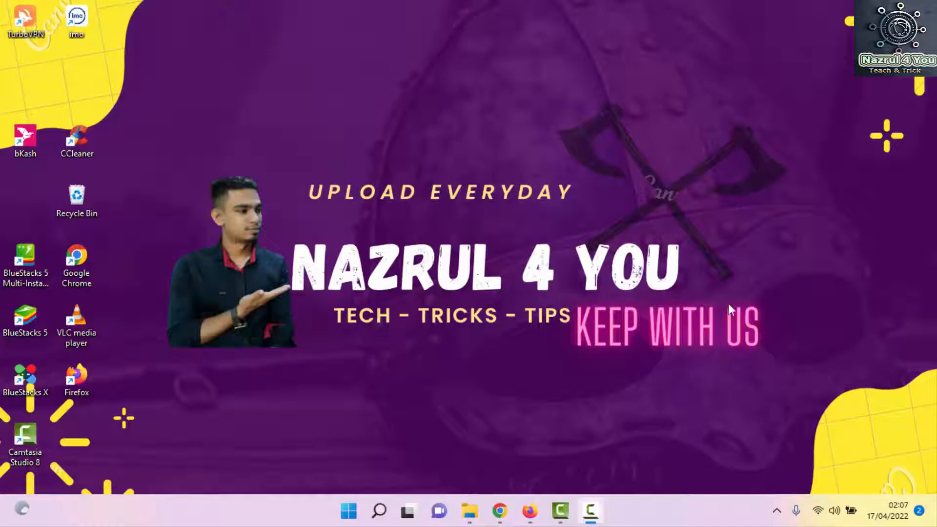
# - Launch Google Chrome from the taskbar to get a New Tab page
pyautogui.click(499, 510)
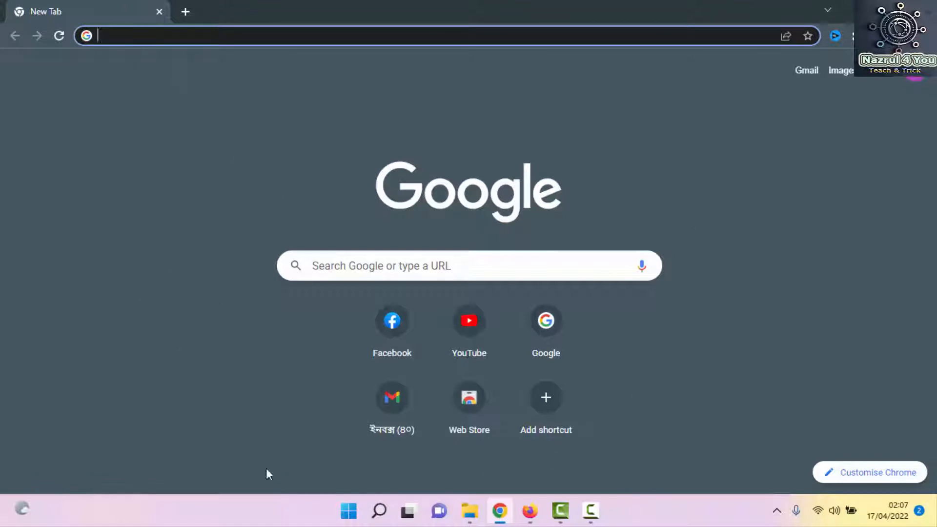
# - Go to google.com and search for 'e-tin'
pyautogui.write('g')
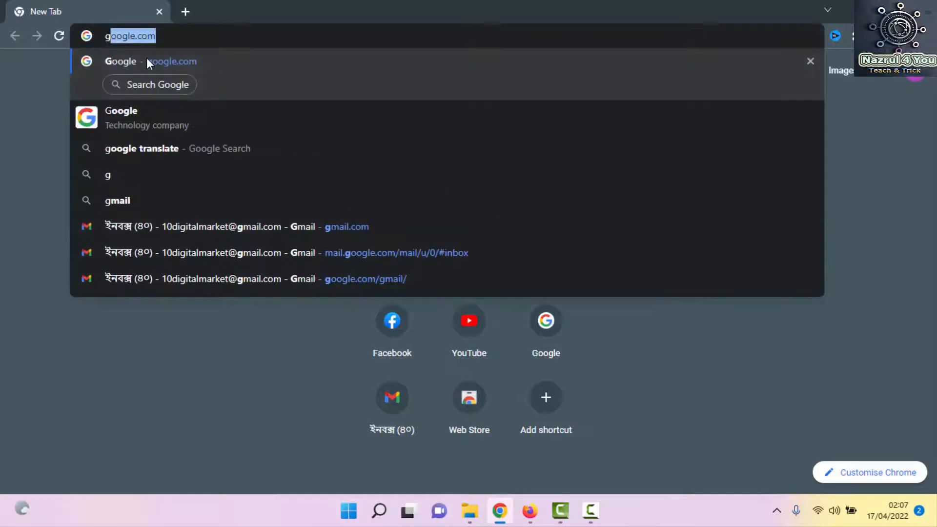
pyautogui.click(146, 58)
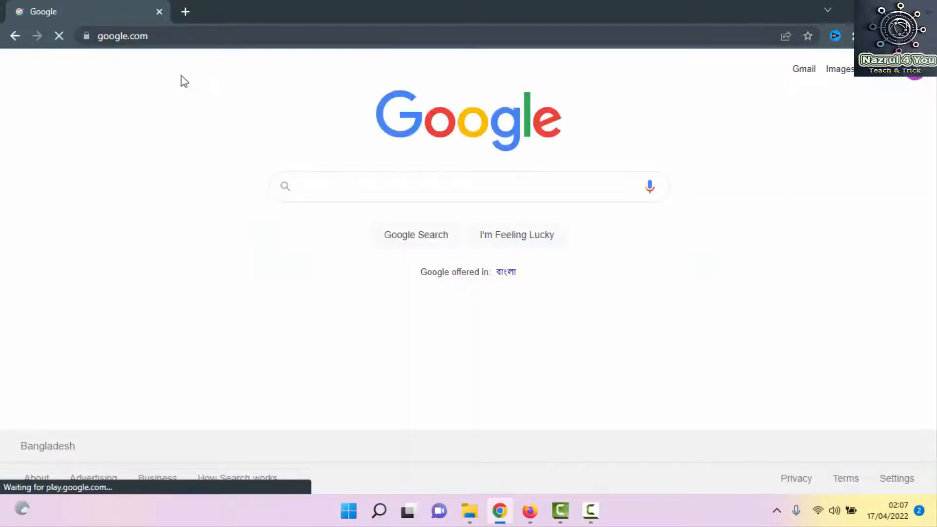
pyautogui.write('e-')
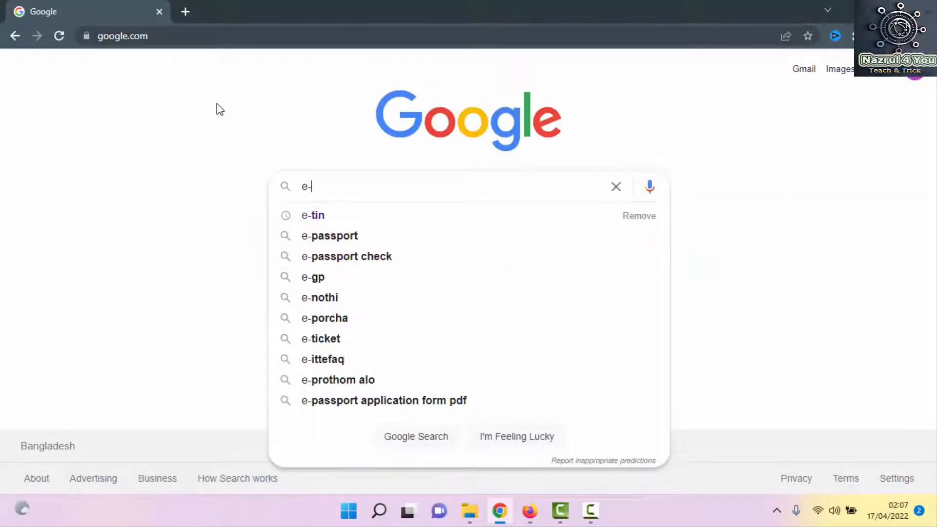
pyautogui.write('tin')
pyautogui.press('Return')
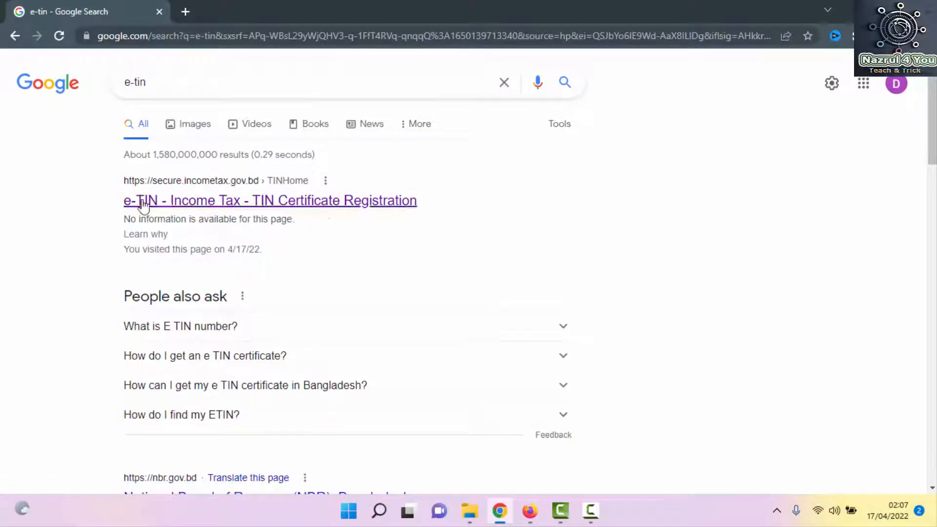
# - Open the 'e-TIN - Income Tax - TIN Certificate Registration' result to reach the TINHome welcome page
pyautogui.click(219, 201)
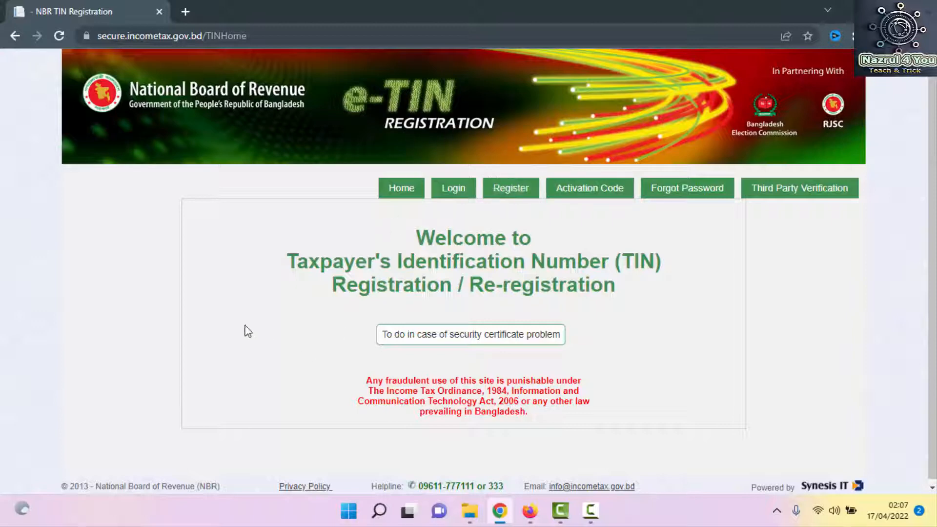
pyautogui.scroll(-1, 205, 266)
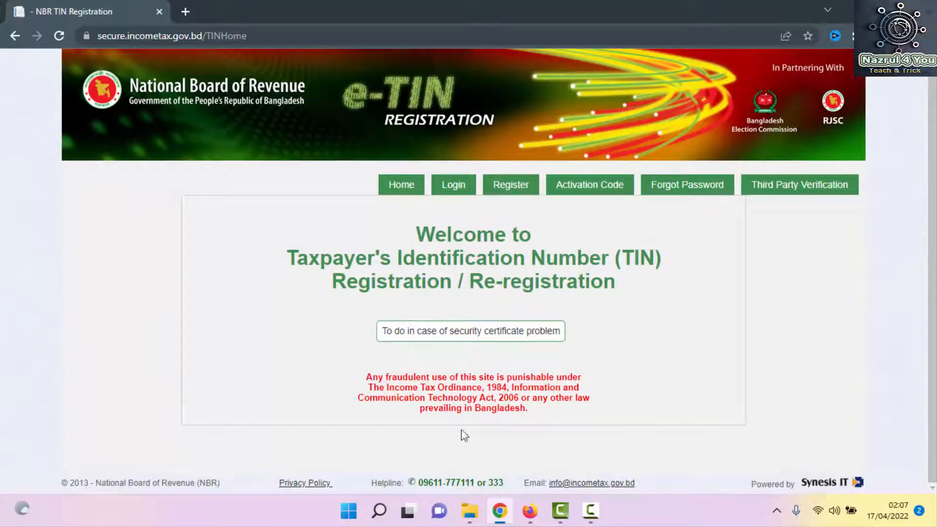
pyautogui.scroll(1, 178, 214)
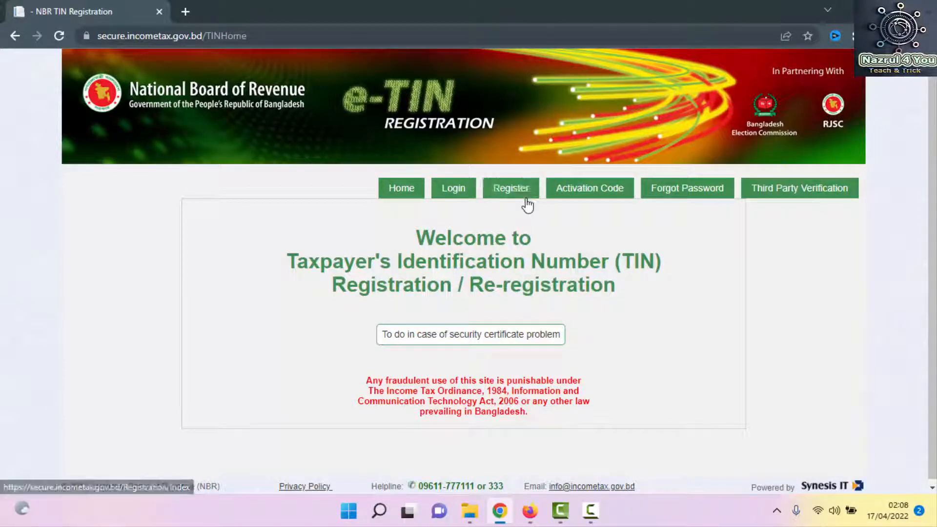
# - Open the Register form and enter a user ID
pyautogui.click(510, 188)
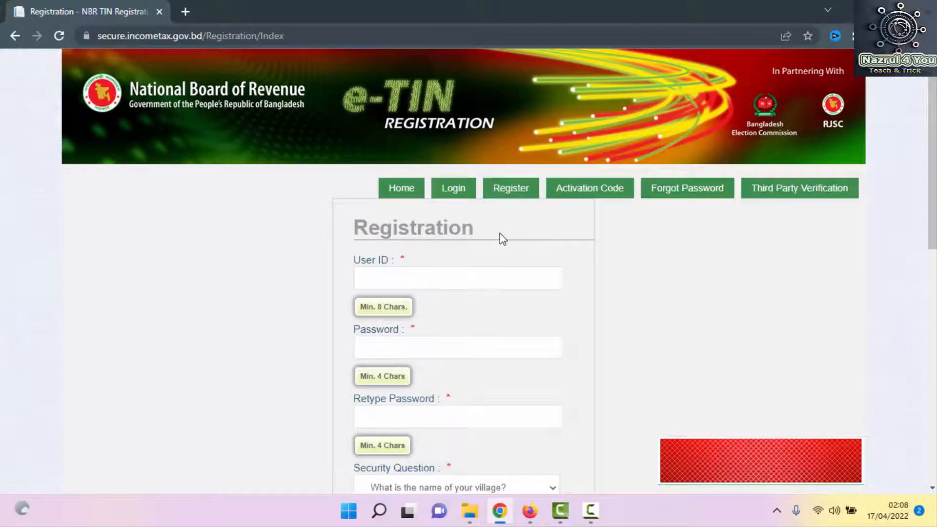
pyautogui.click(404, 270)
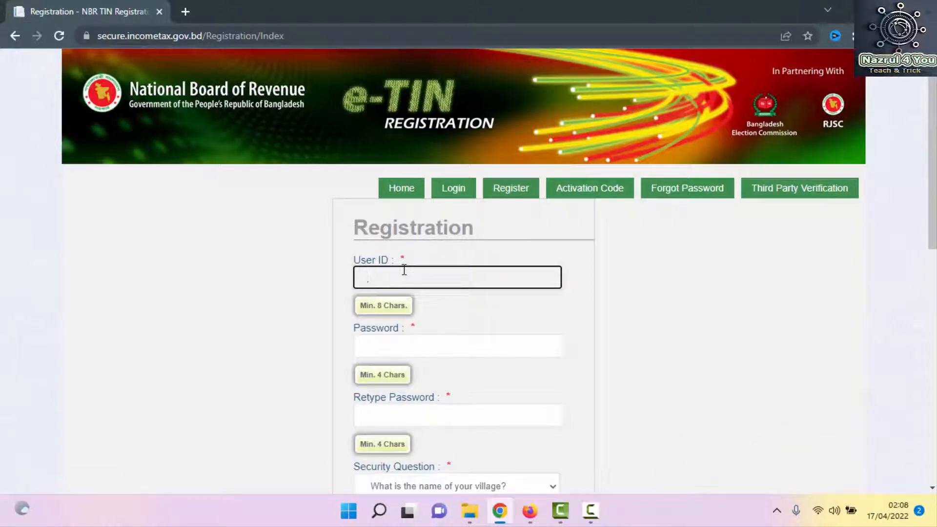
pyautogui.write('nazrul999')
pyautogui.press('Tab')
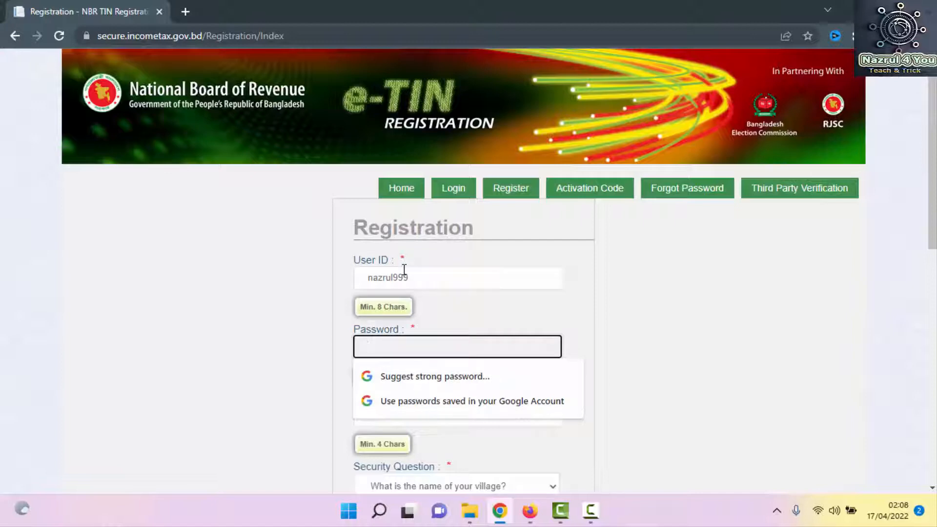
# - Enter the account password and retype it in the Retype Password field
pyautogui.hotkey('ctrl', 'a')
pyautogui.scroll(-3, 404, 270)
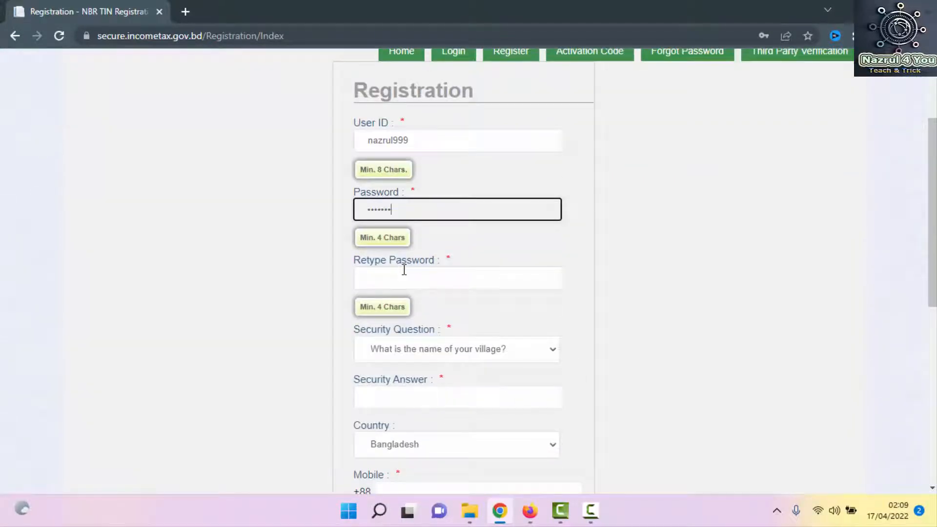
pyautogui.click(403, 270)
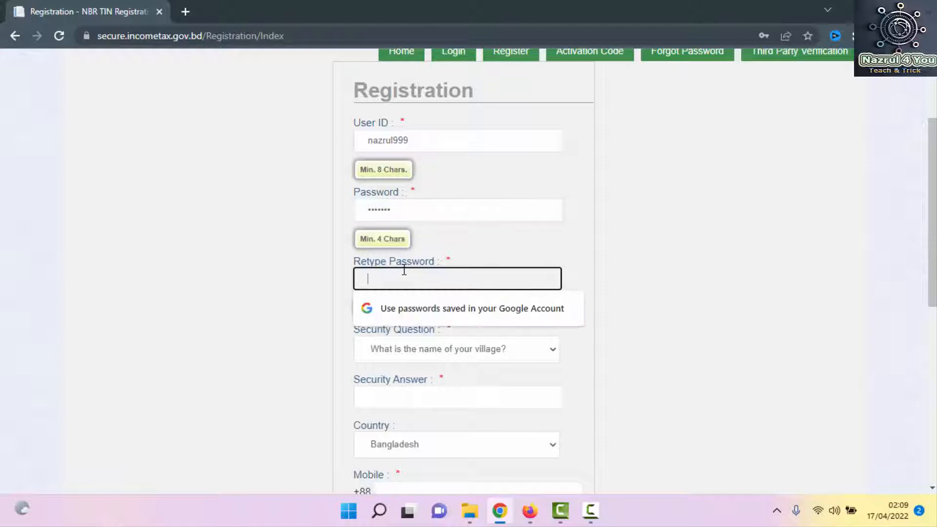
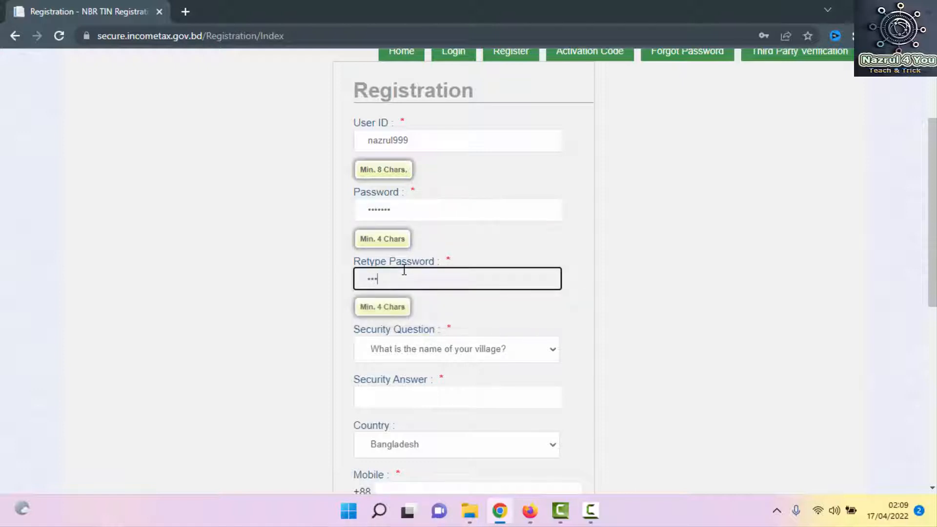
pyautogui.click(456, 349)
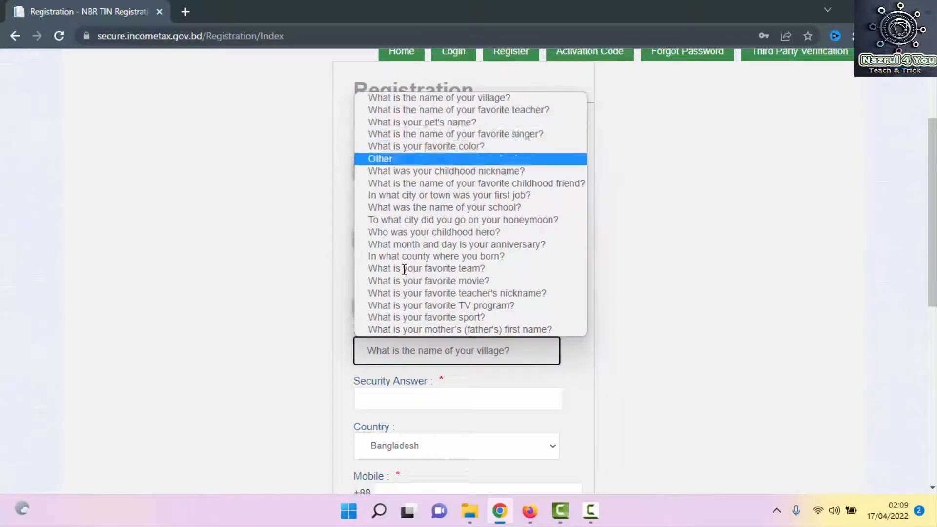
# - Choose the security question 'What is your favorite color?' and type its answer
pyautogui.press('Return')
pyautogui.press('Tab')
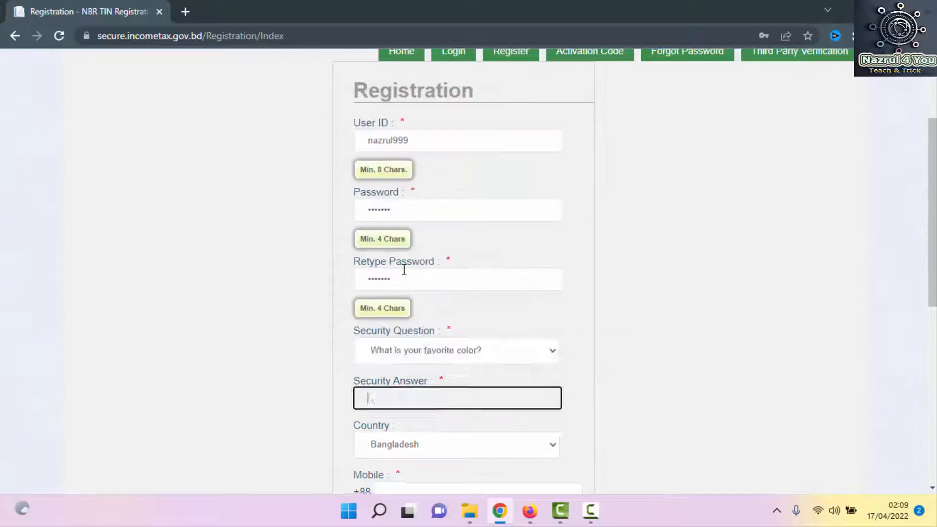
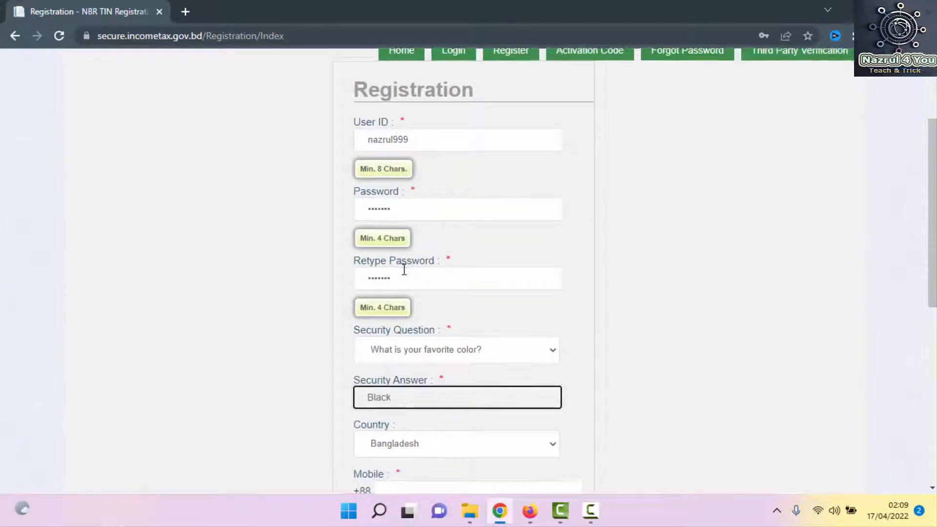
pyautogui.scroll(-1, 404, 269)
pyautogui.scroll(-1, 404, 269)
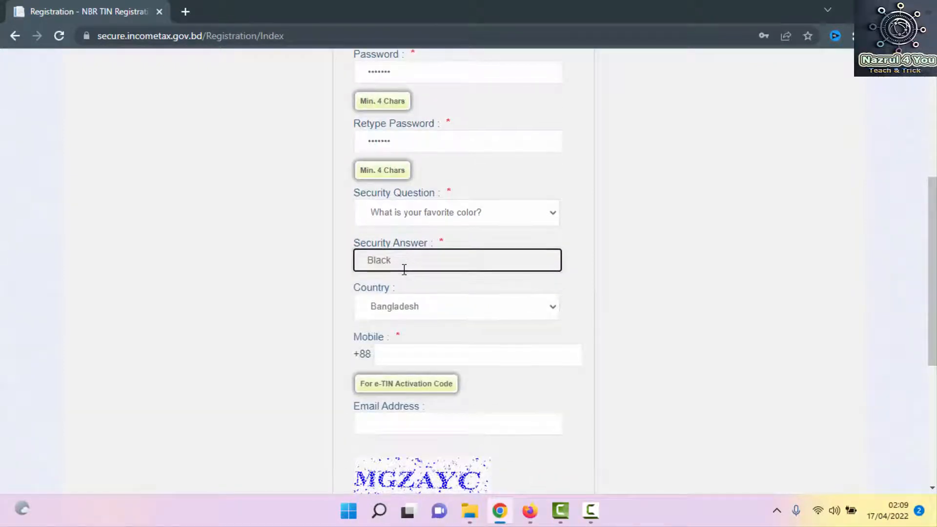
pyautogui.scroll(-1, 404, 270)
# - Enter the mobile phone number in the Mobile field
pyautogui.press('Tab')
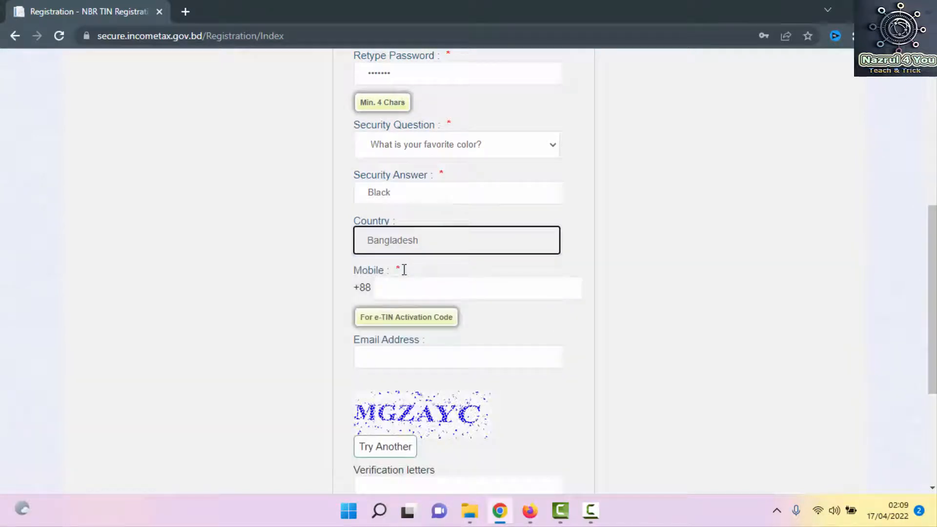
pyautogui.press('Tab')
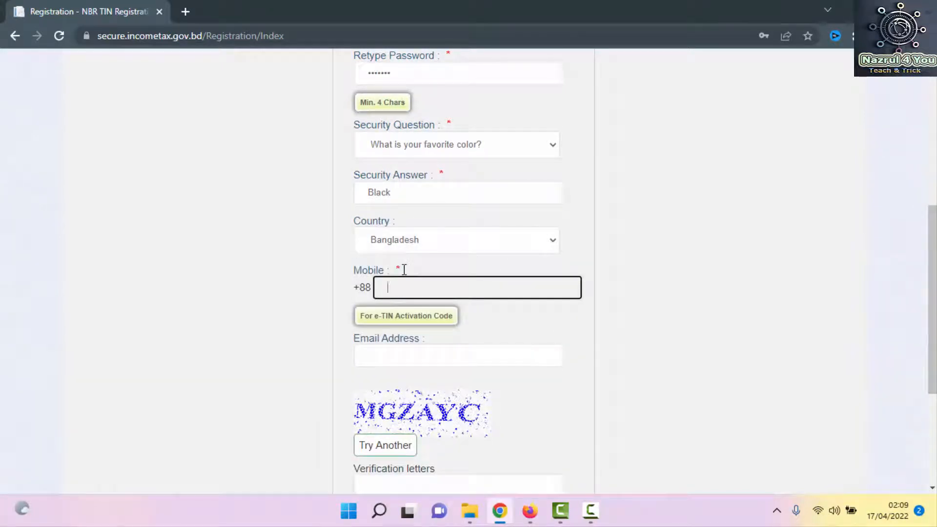
# - Fill in the Gmail email address and the captcha letters, then submit the registration
pyautogui.press('Tab')
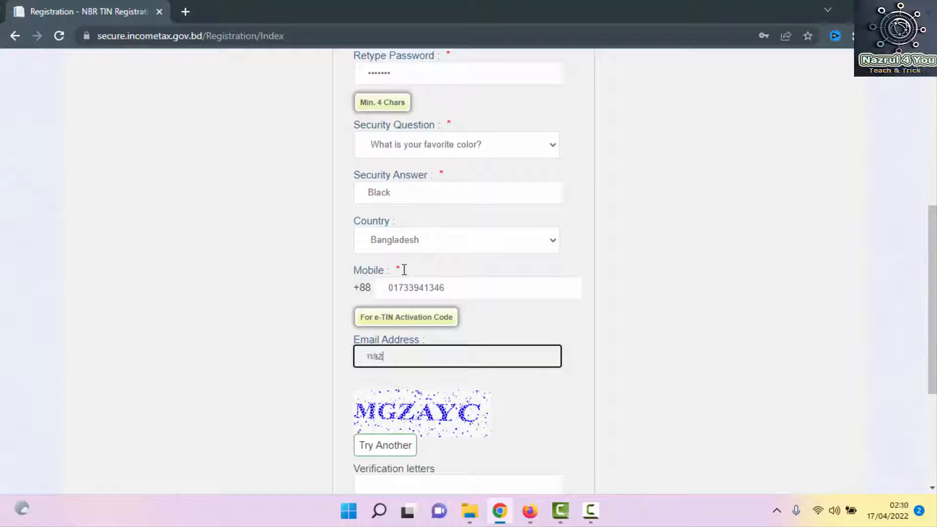
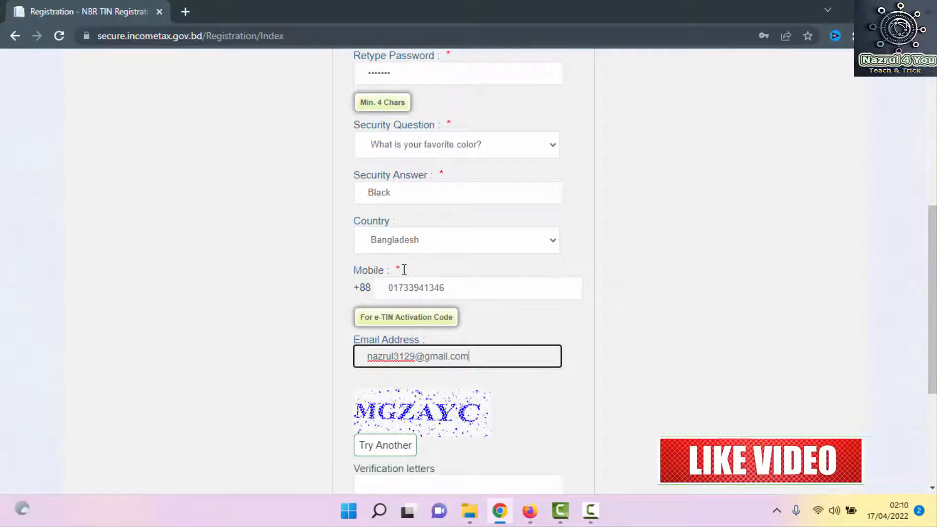
pyautogui.scroll(-1, 403, 269)
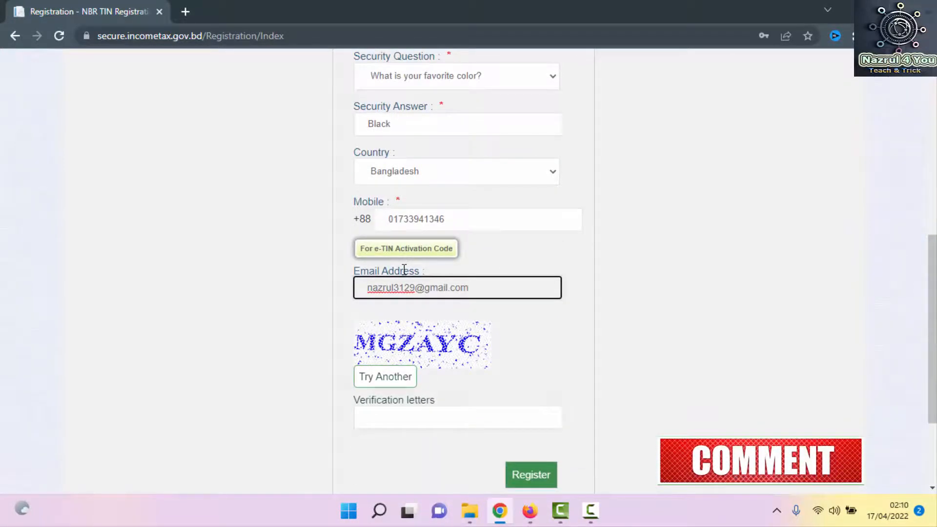
pyautogui.press('Tab')
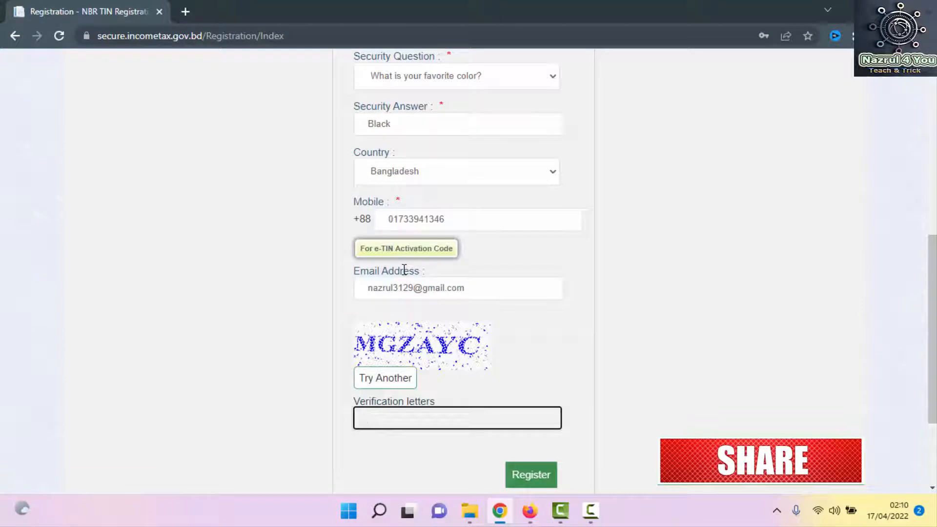
pyautogui.write('MGZ')
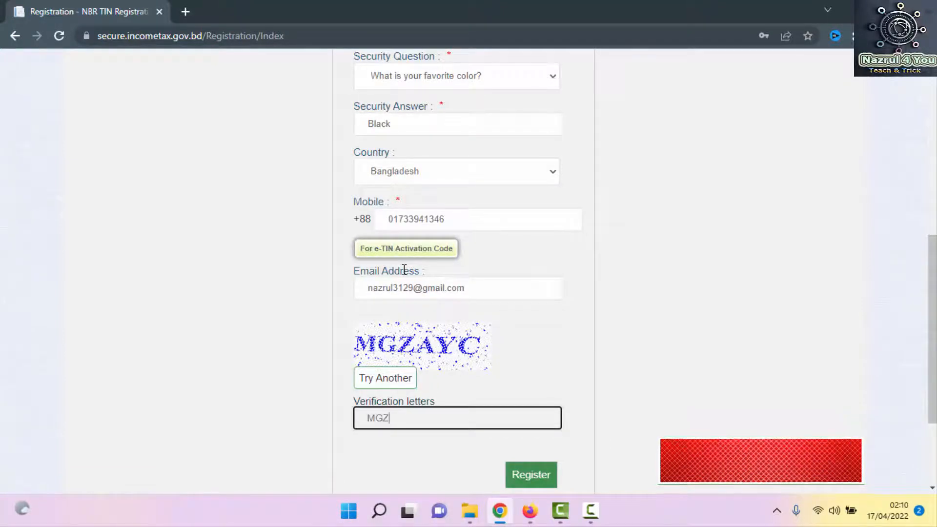
pyautogui.write('AYC')
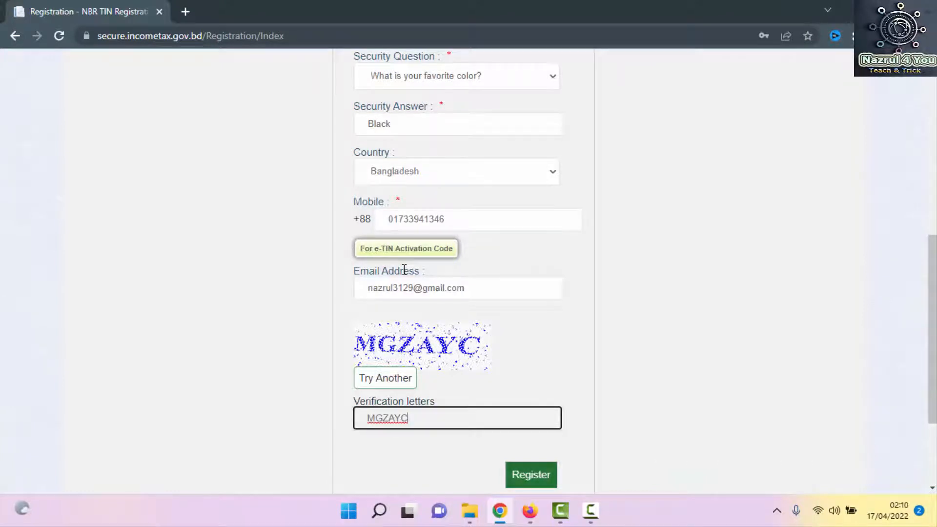
pyautogui.press('Return')
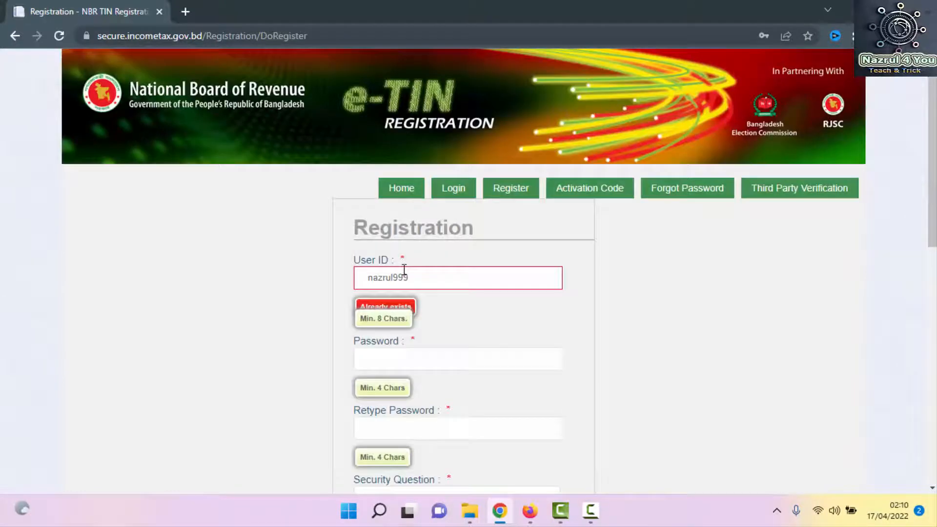
# - Replace the rejected user ID with a lowercase user ID
pyautogui.click(404, 269)
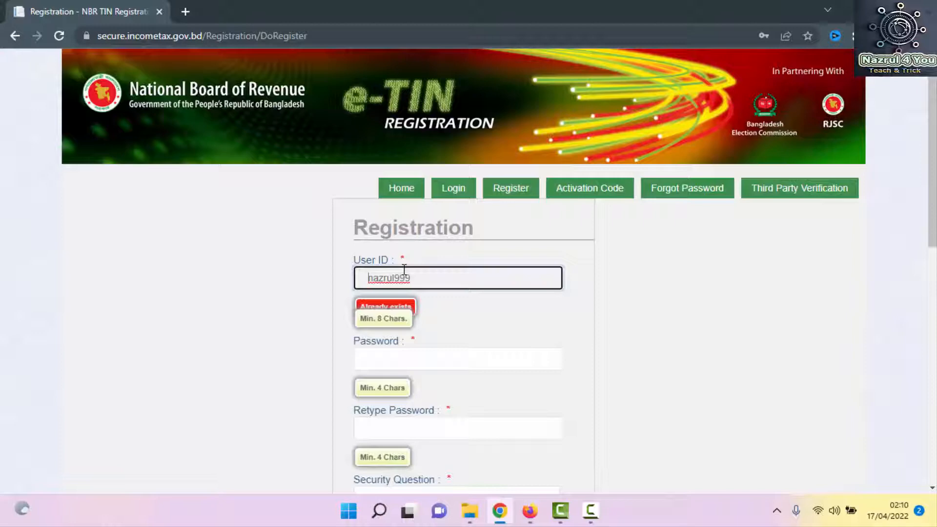
pyautogui.doubleClick(404, 269)
pyautogui.write('NAZR')
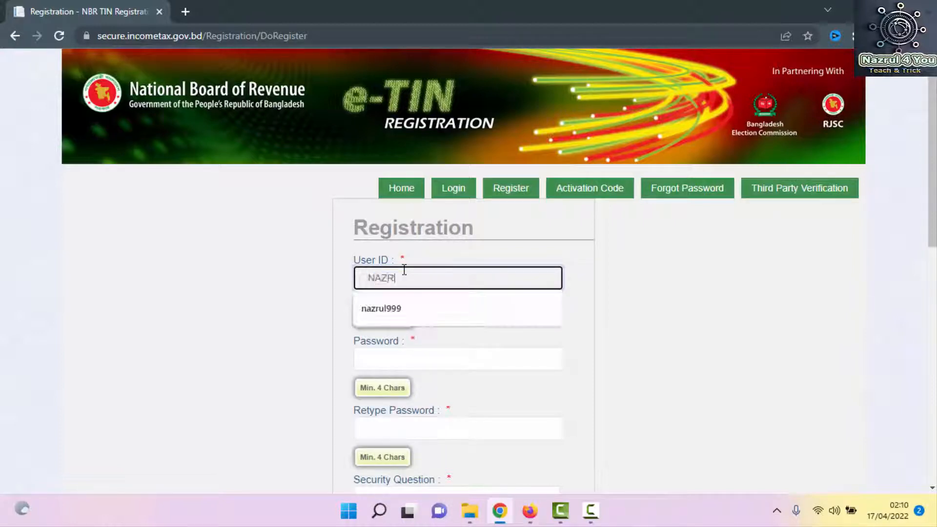
pyautogui.write('UL3129')
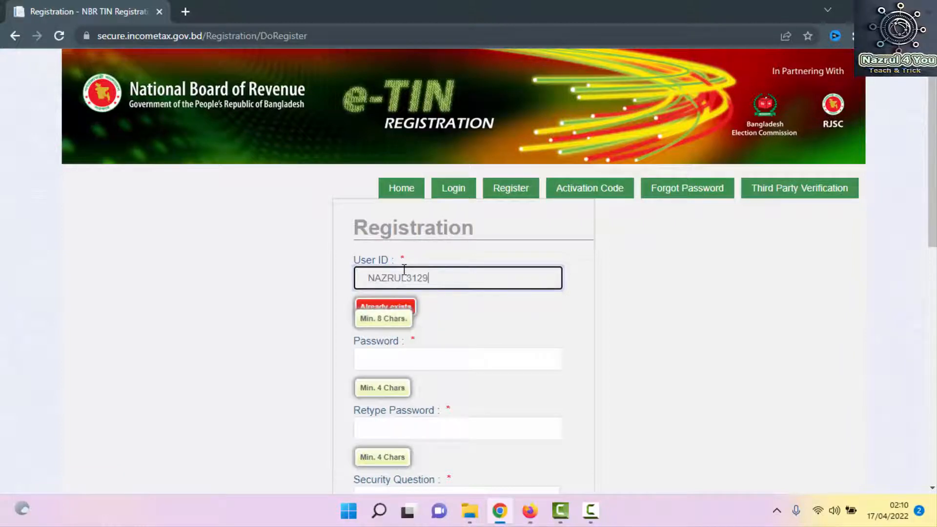
pyautogui.scroll(-1, 404, 269)
pyautogui.hotkey('ctrl', 'a')
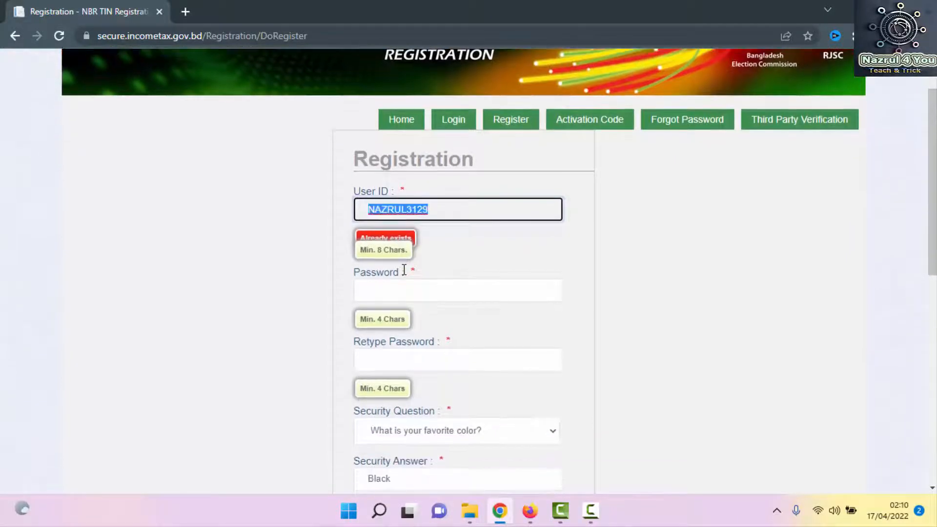
pyautogui.write('nazrul')
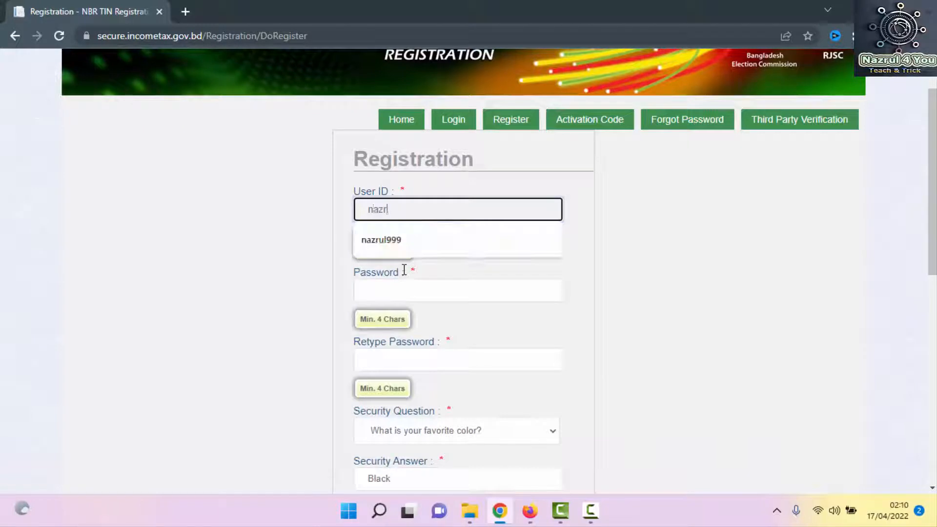
pyautogui.write('3129')
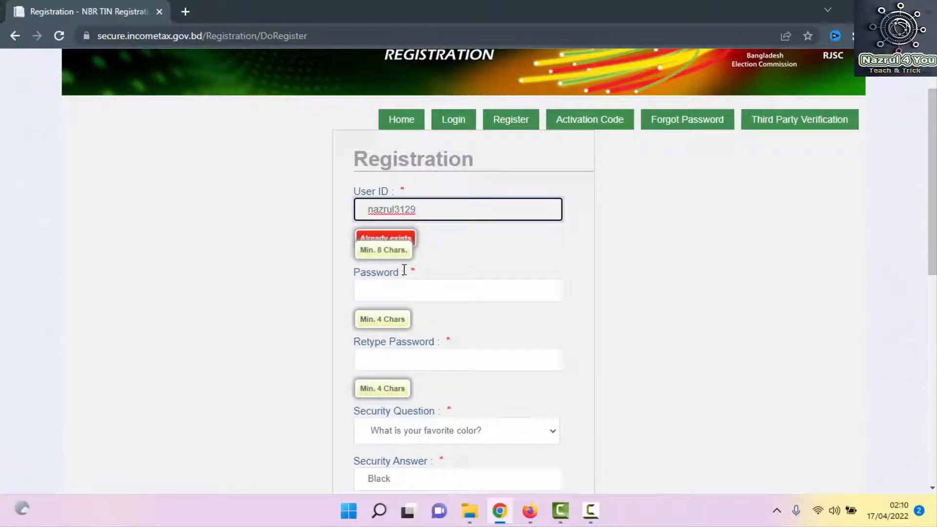
# - Re-enter the password in both password fields, type the new captcha letters and submit
pyautogui.press('Tab')
pyautogui.write('•••••••')
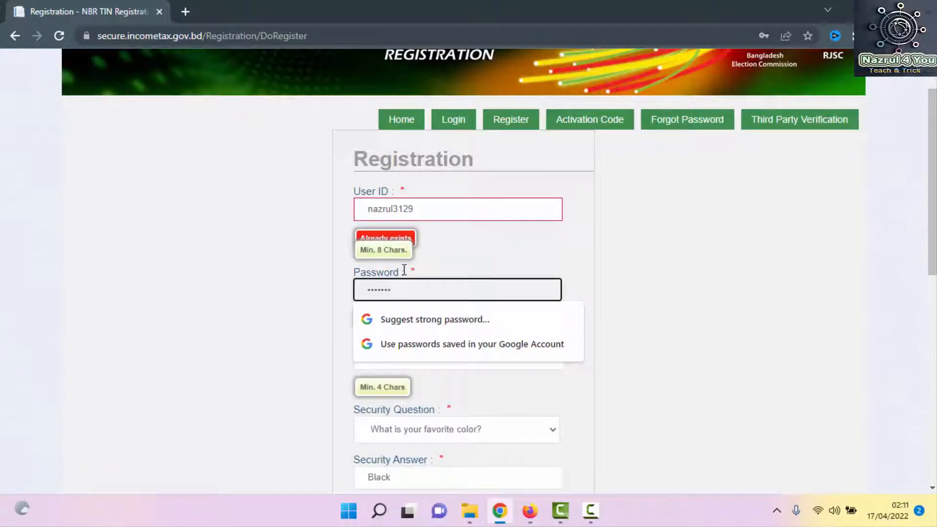
pyautogui.click(404, 270)
pyautogui.press('Tab')
pyautogui.write('•••••••')
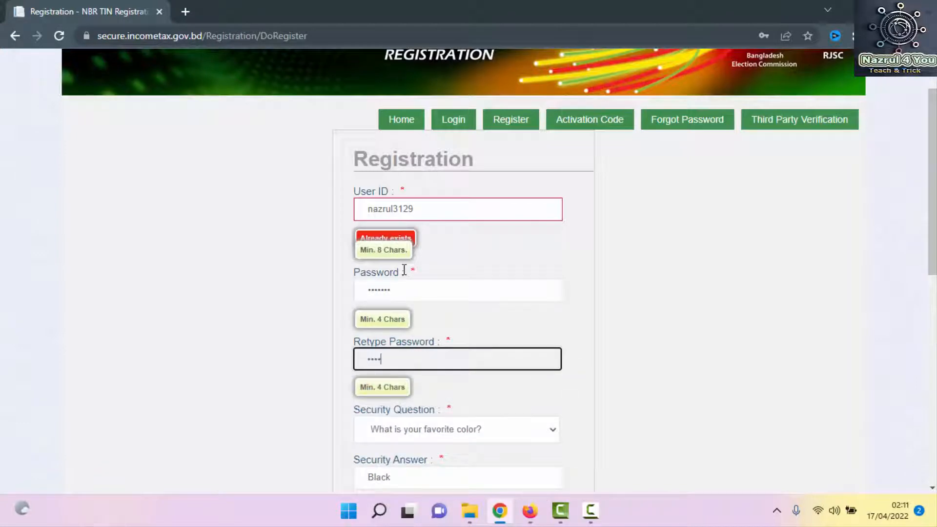
pyautogui.scroll(-7, 404, 269)
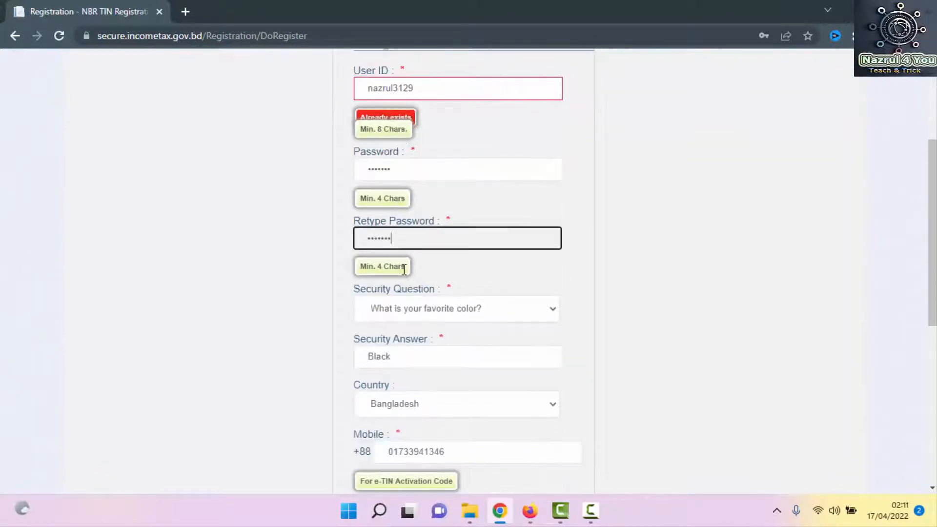
pyautogui.press('Tab')
pyautogui.hotkey('ctrl', 'a')
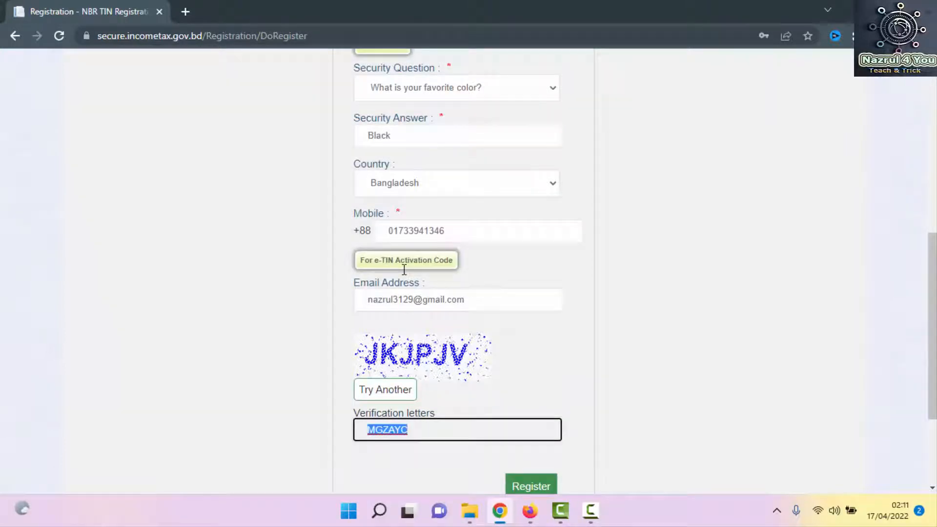
pyautogui.write('JK')
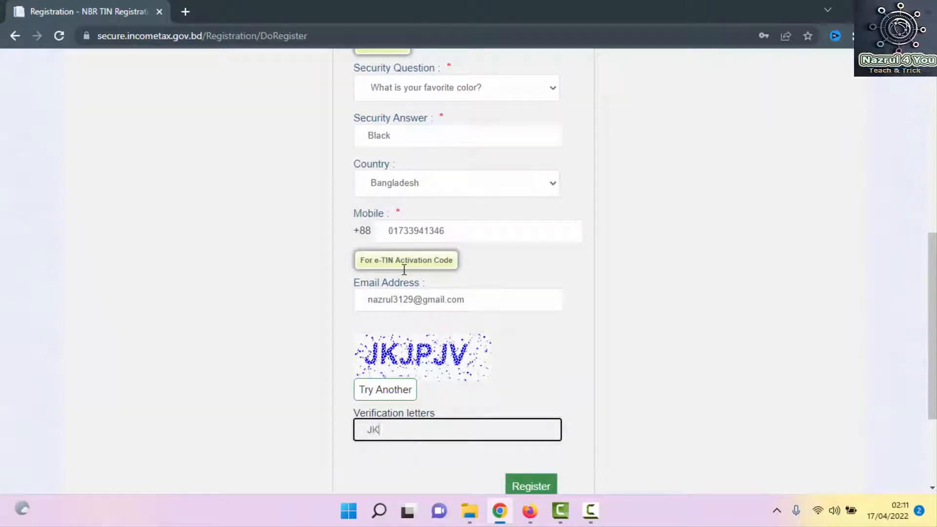
pyautogui.write('JPJV')
pyautogui.press('Return')
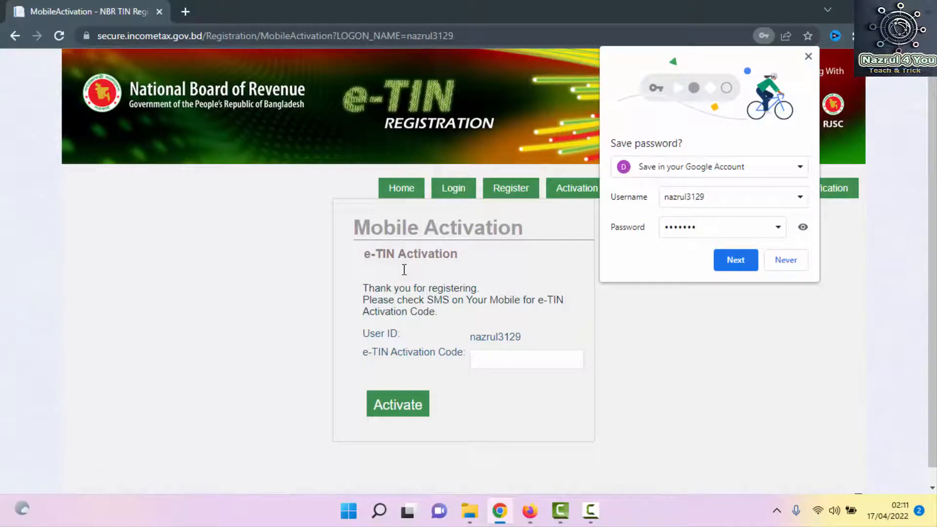
# - Enter the SMS activation code in the e-TIN Activation Code box and activate the account
pyautogui.click(404, 269)
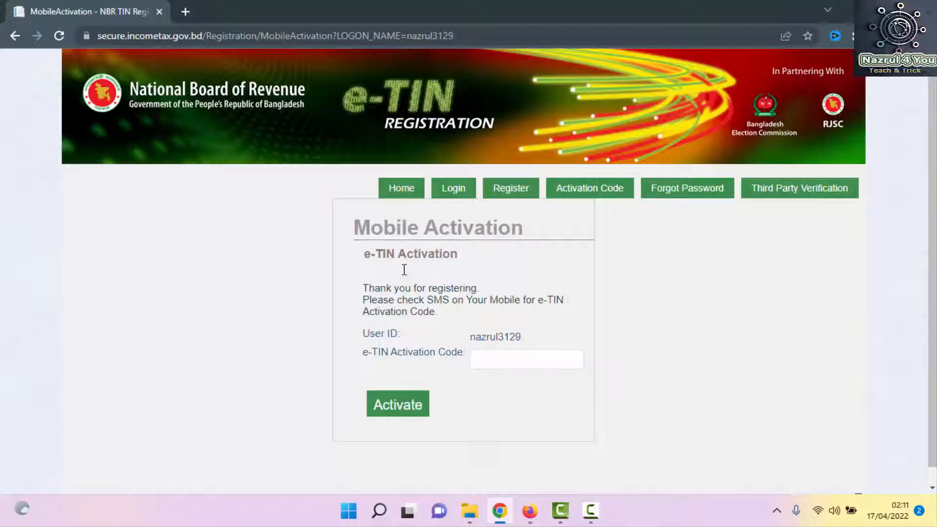
pyautogui.press('Tab')
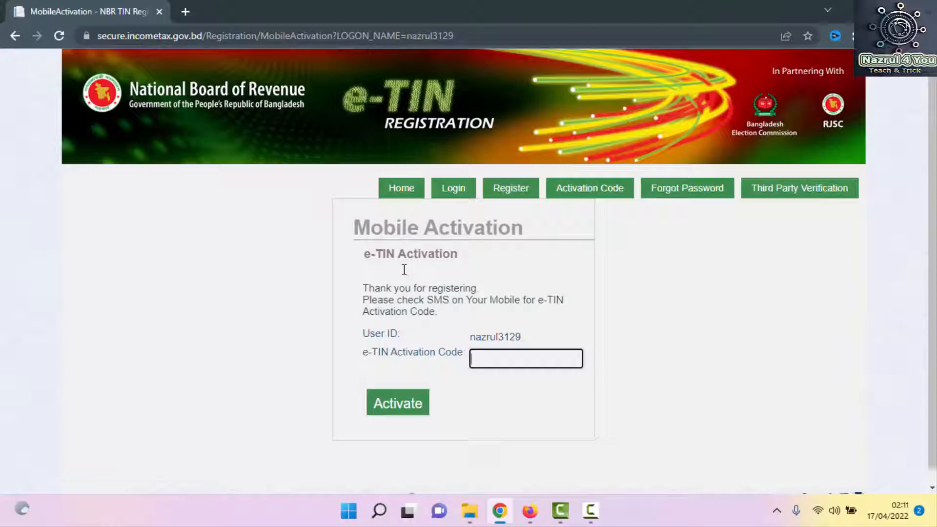
pyautogui.press('Return')
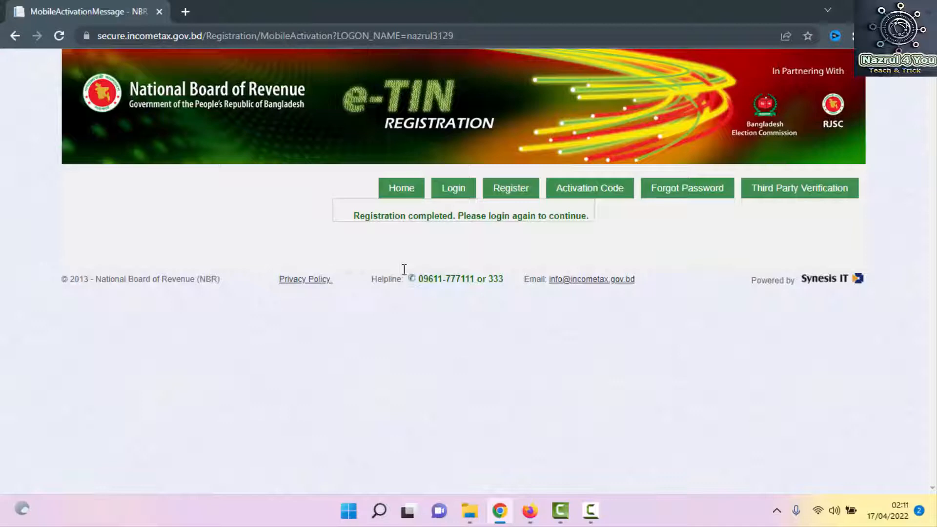
# - Open the Login page from the registration-completed page
pyautogui.tripleClick(404, 269)
pyautogui.press('Tab')
pyautogui.hotkey('shift', 'Tab')
pyautogui.press('Return')
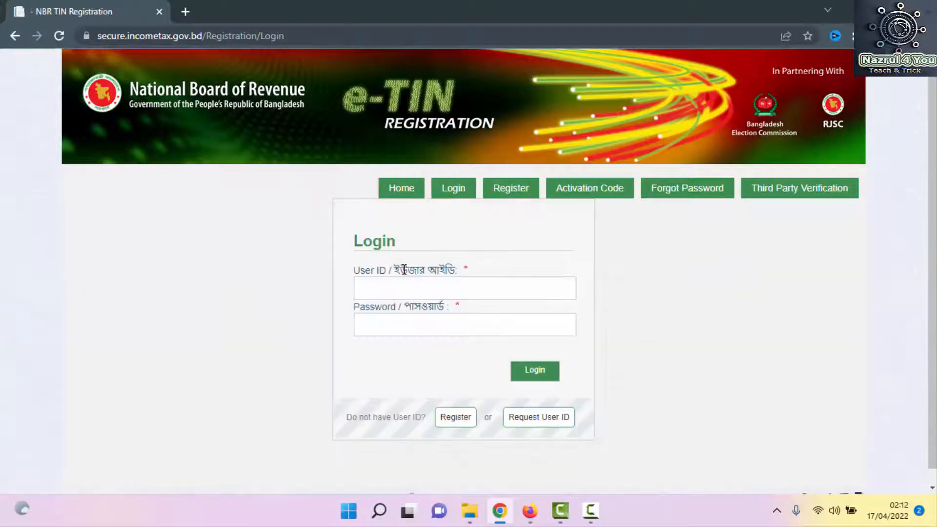
# - Log in with the saved user ID and the account password
pyautogui.click(404, 287)
pyautogui.click(390, 341)
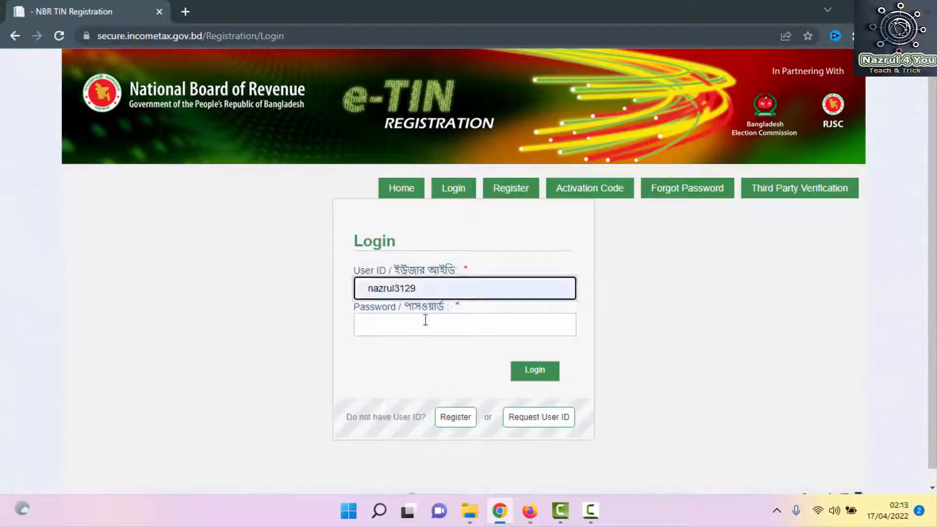
pyautogui.click(396, 323)
pyautogui.write('•••••')
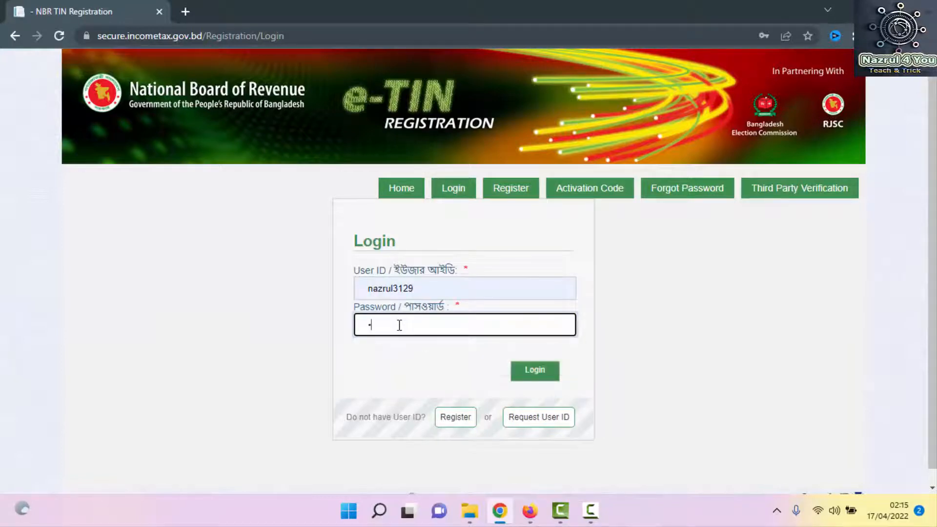
pyautogui.write('••')
pyautogui.click(534, 375)
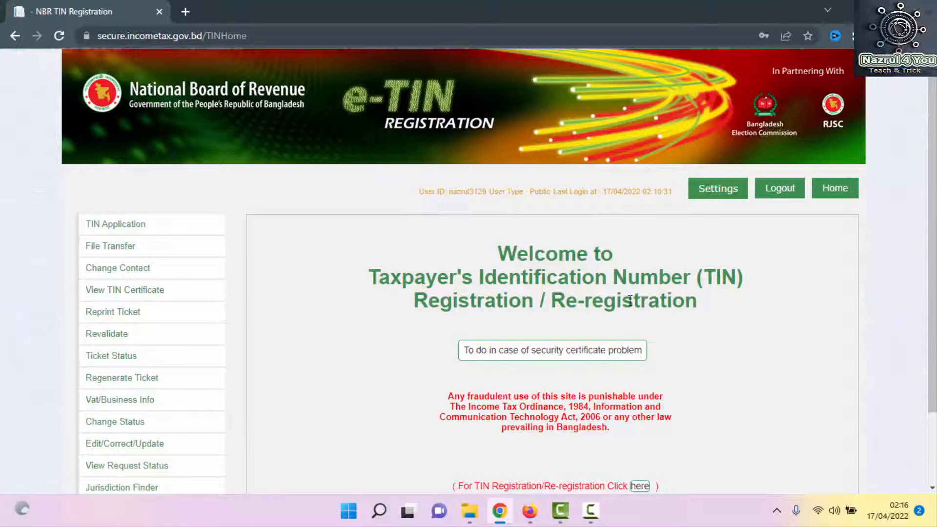
# - Follow the 'here' link for TIN Registration/Re-registration on the TIN home page
pyautogui.scroll(-2, 469, 360)
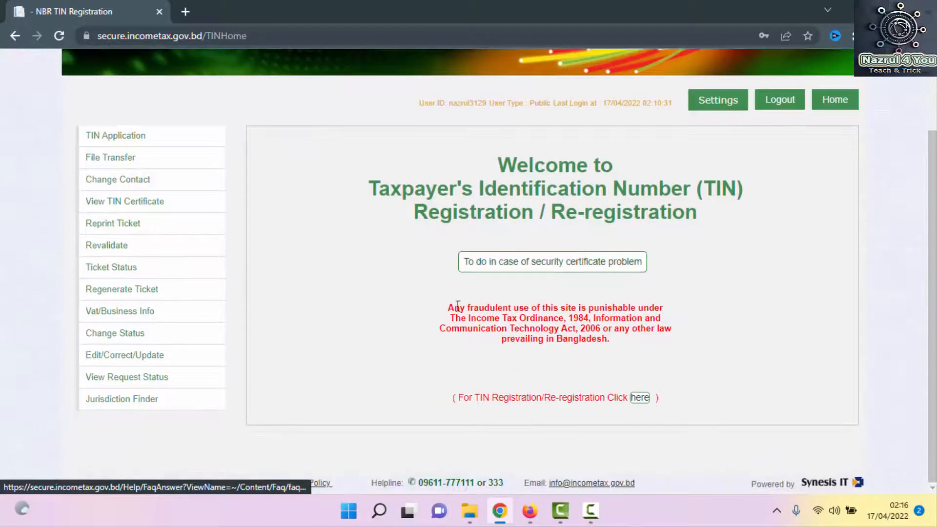
pyautogui.scroll(2, 408, 237)
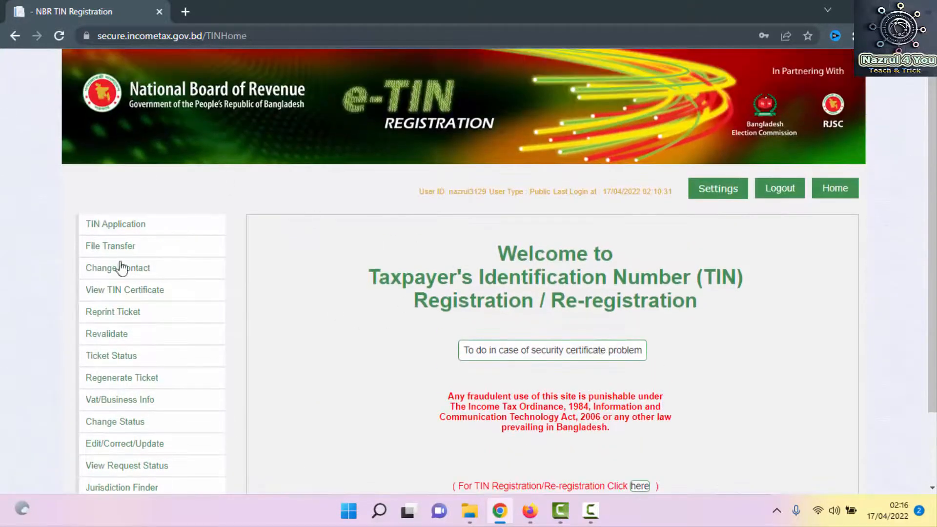
pyautogui.scroll(-2, 109, 460)
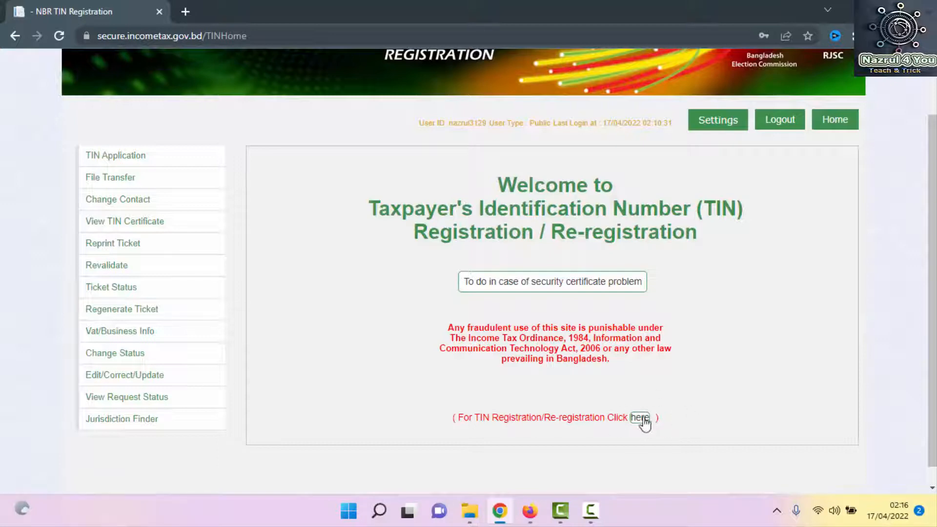
pyautogui.click(640, 418)
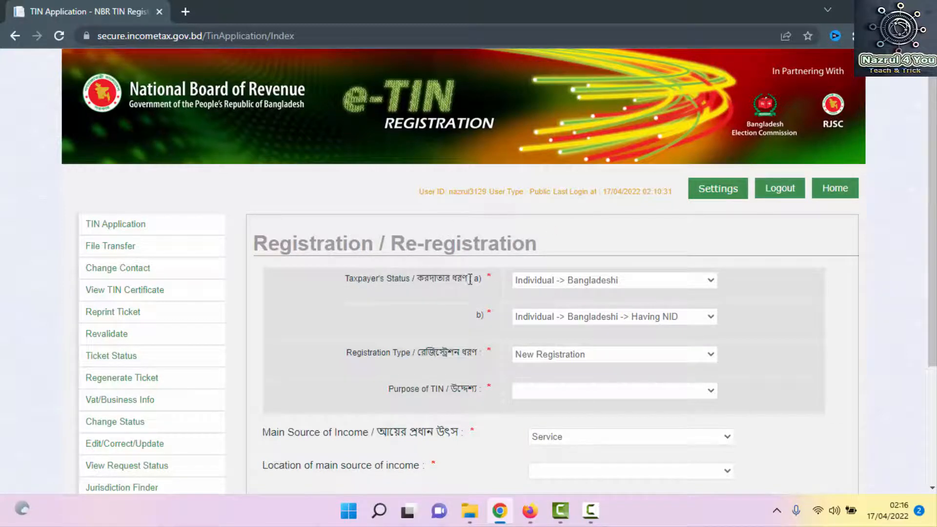
# - Set taxpayer status to Individual -> Bangladeshi, sub-status Having NID, registration type New Registration
pyautogui.click(612, 282)
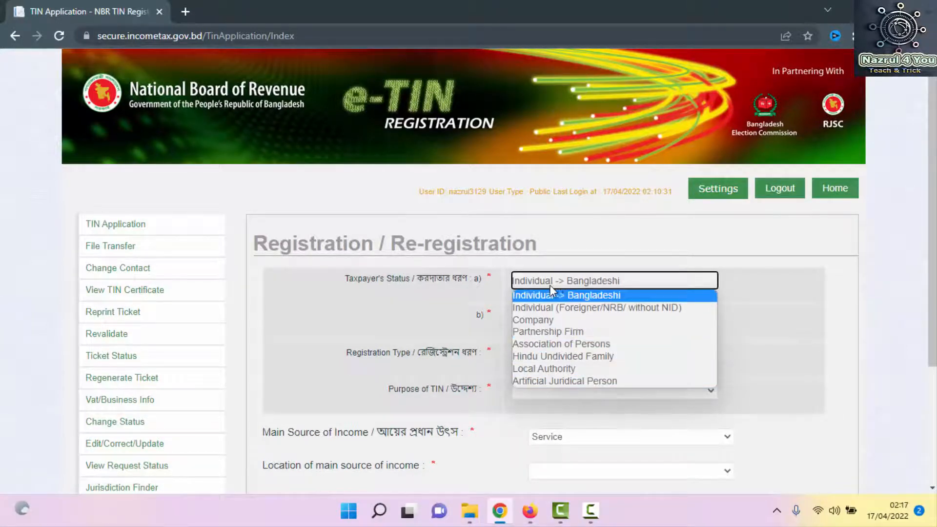
pyautogui.click(626, 298)
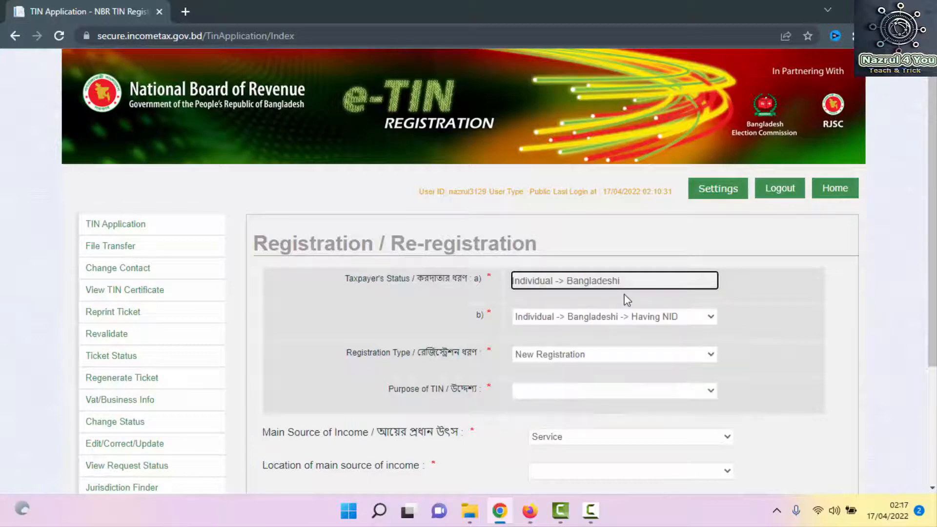
pyautogui.scroll(-1, 605, 292)
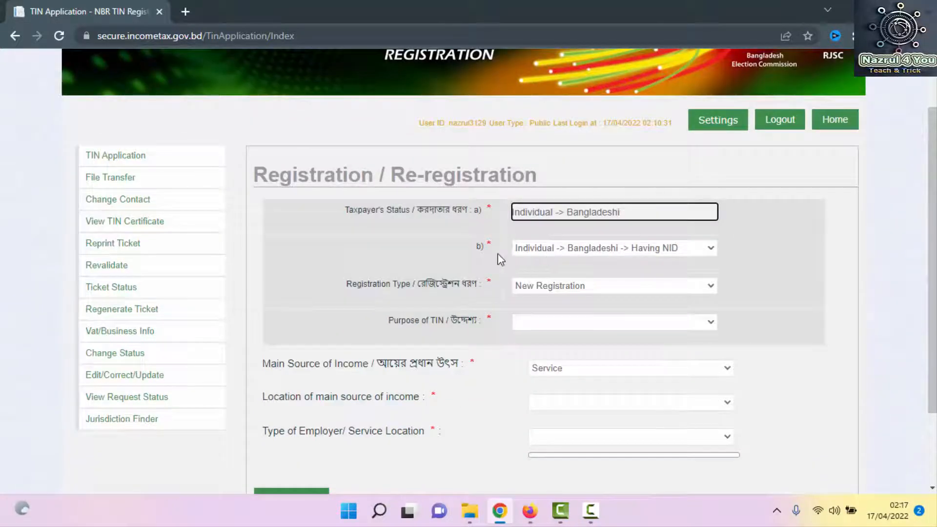
pyautogui.click(550, 249)
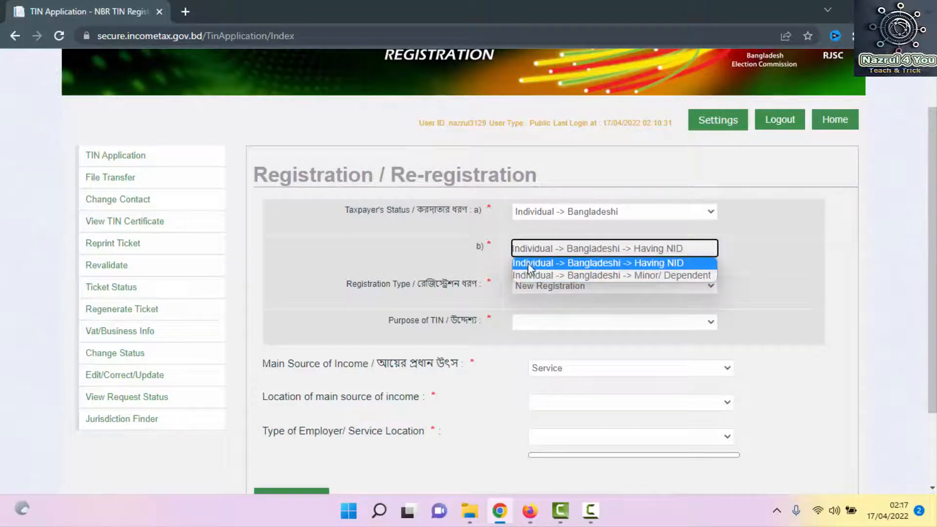
pyautogui.click(683, 266)
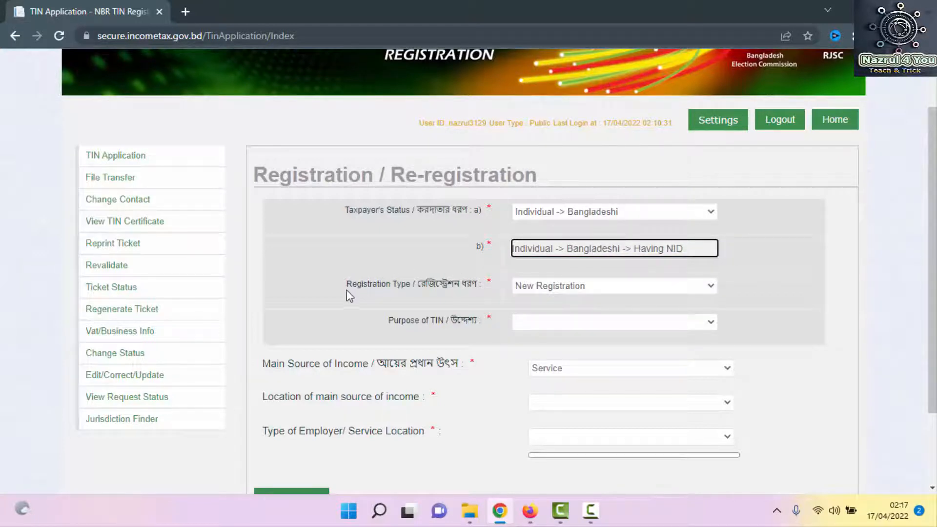
pyautogui.click(576, 286)
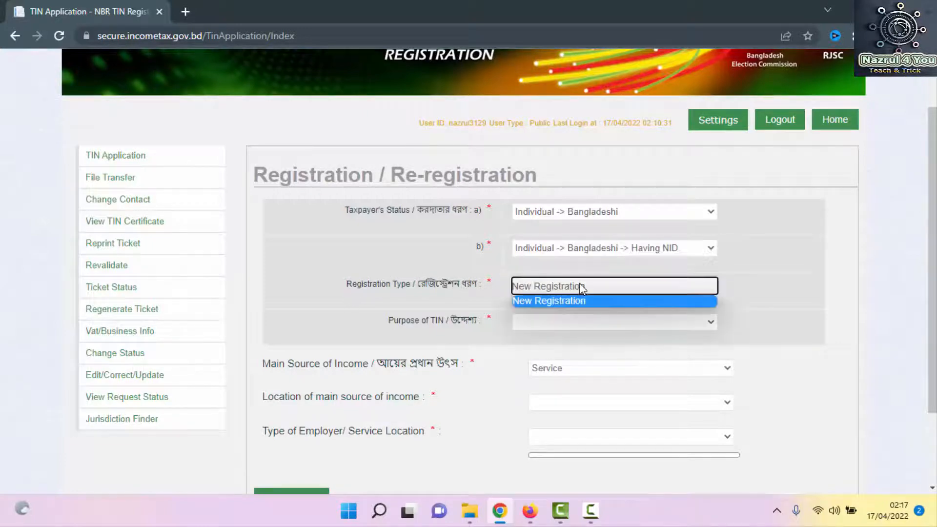
pyautogui.click(530, 302)
# - Set Purpose of TIN to Others and choose Others as main source of income
pyautogui.scroll(-1, 526, 305)
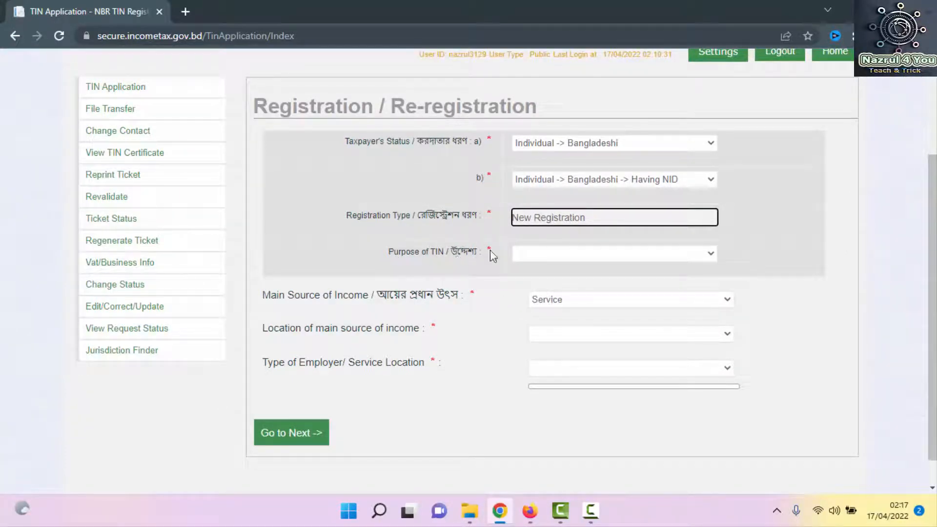
pyautogui.click(599, 256)
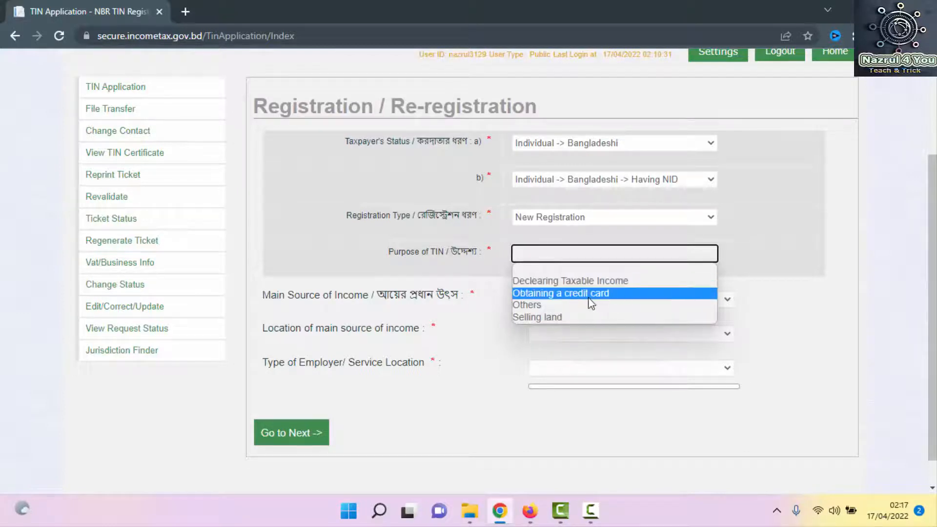
pyautogui.click(533, 307)
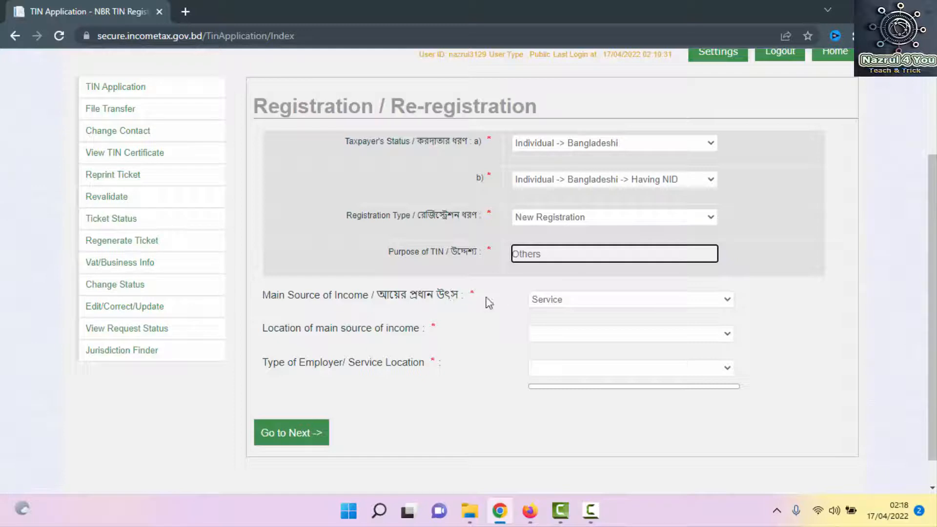
pyautogui.click(569, 303)
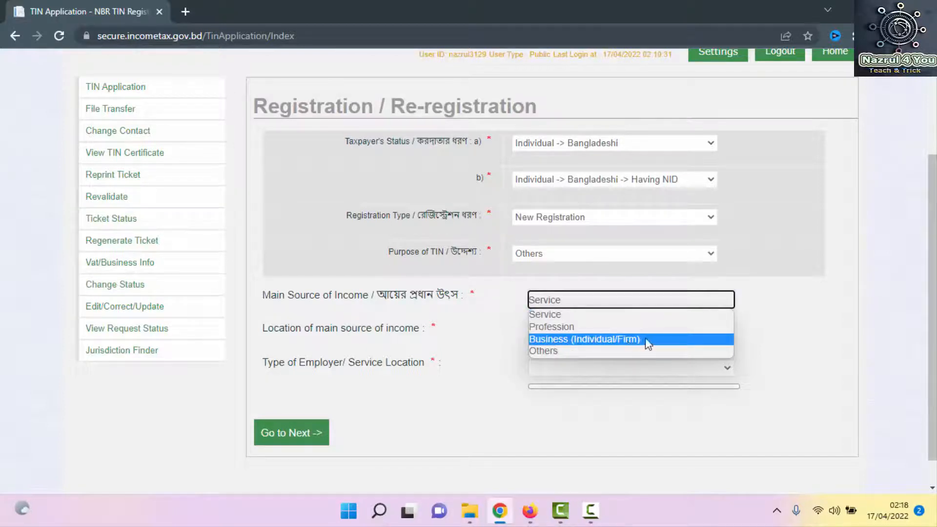
pyautogui.click(559, 352)
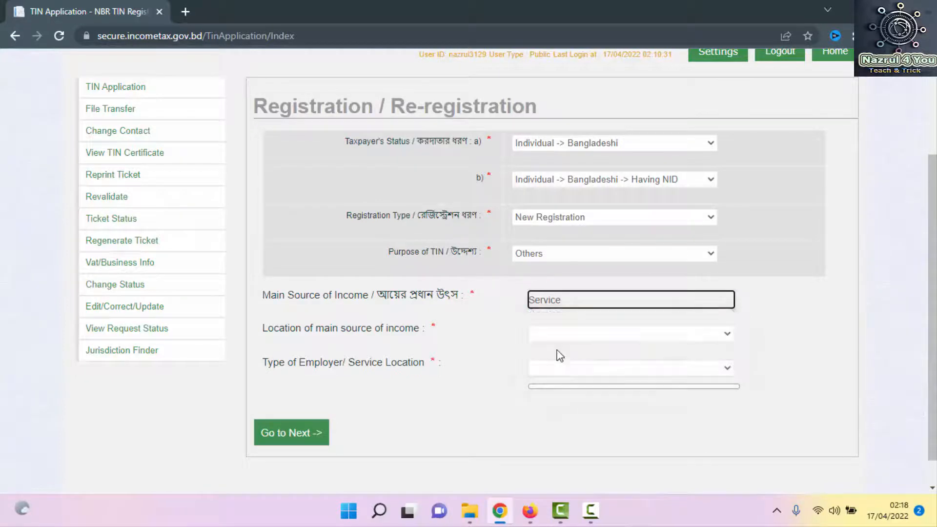
# - Choose Sylhet as the income district and Osmaninagar Upazila as the location, then proceed to Basic Information
pyautogui.scroll(-1, 530, 330)
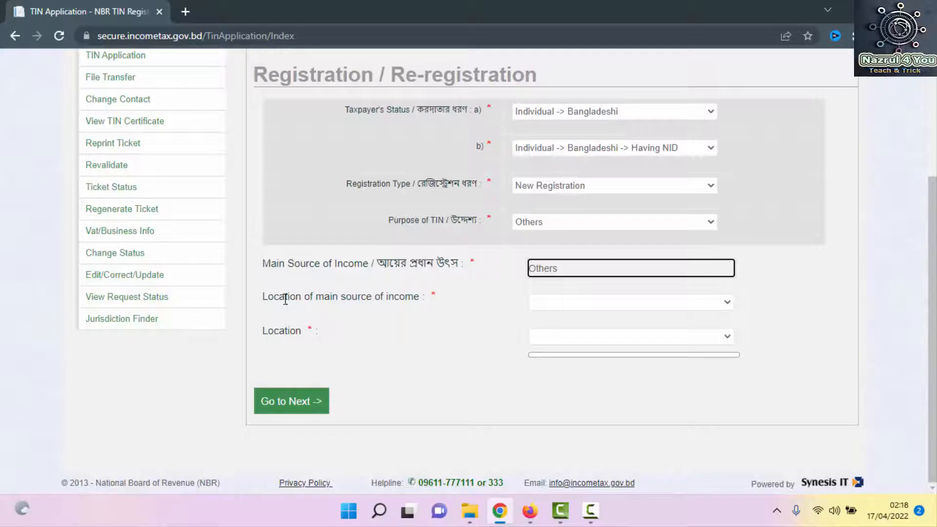
pyautogui.click(585, 303)
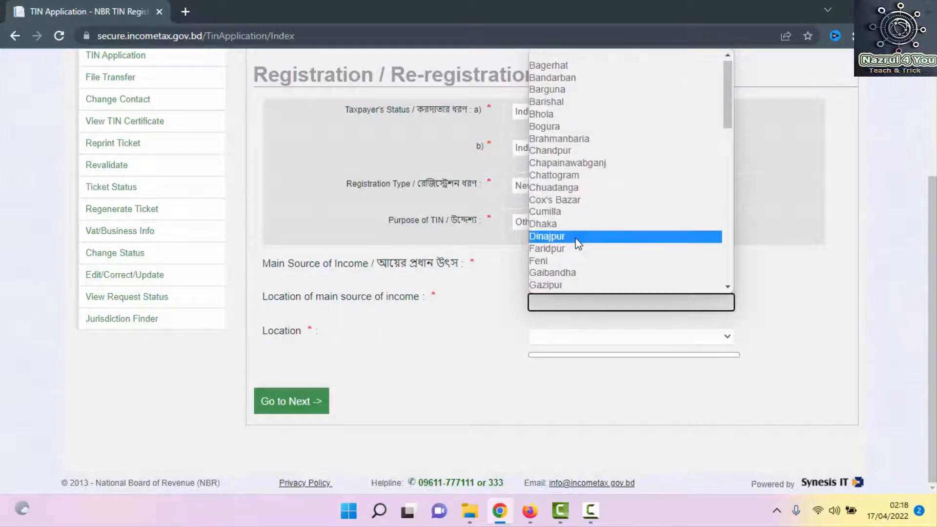
pyautogui.scroll(-7, 578, 242)
pyautogui.scroll(-5, 578, 242)
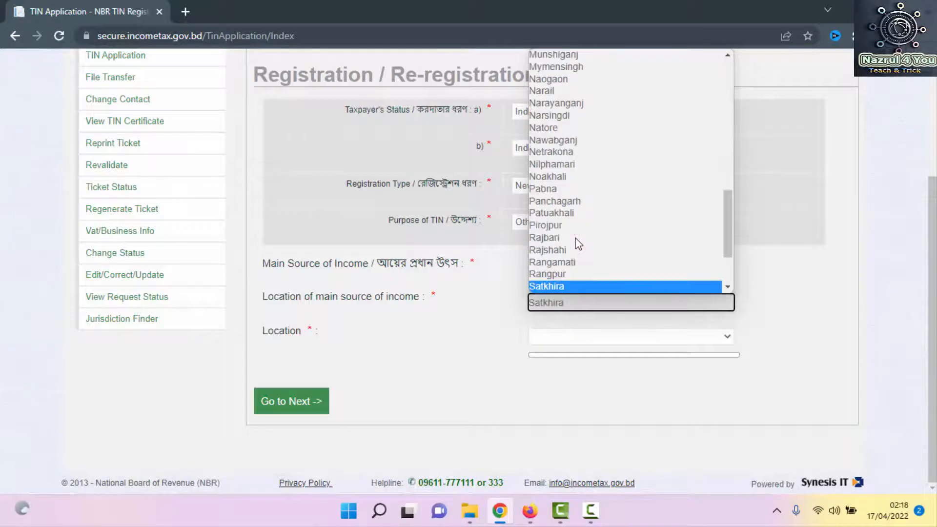
pyautogui.press('s')
pyautogui.press('s')
pyautogui.press('s')
pyautogui.press('s')
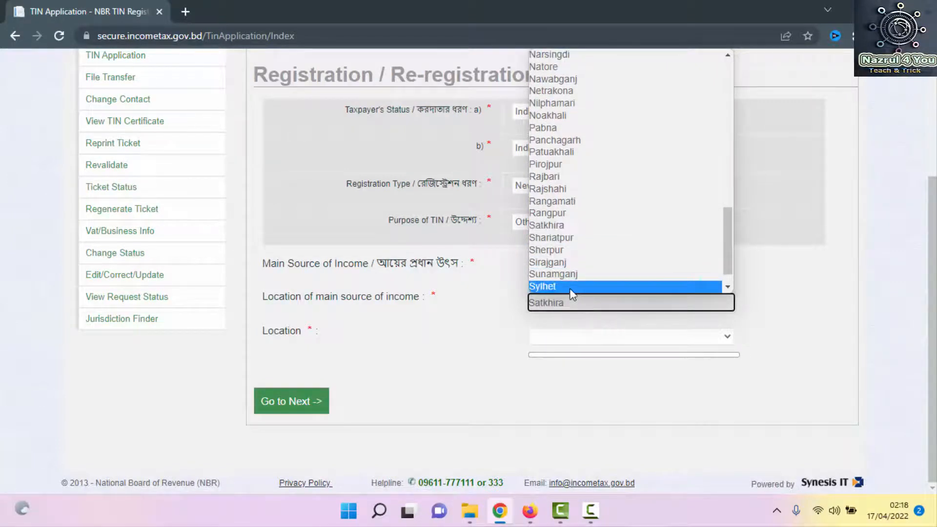
pyautogui.click(570, 287)
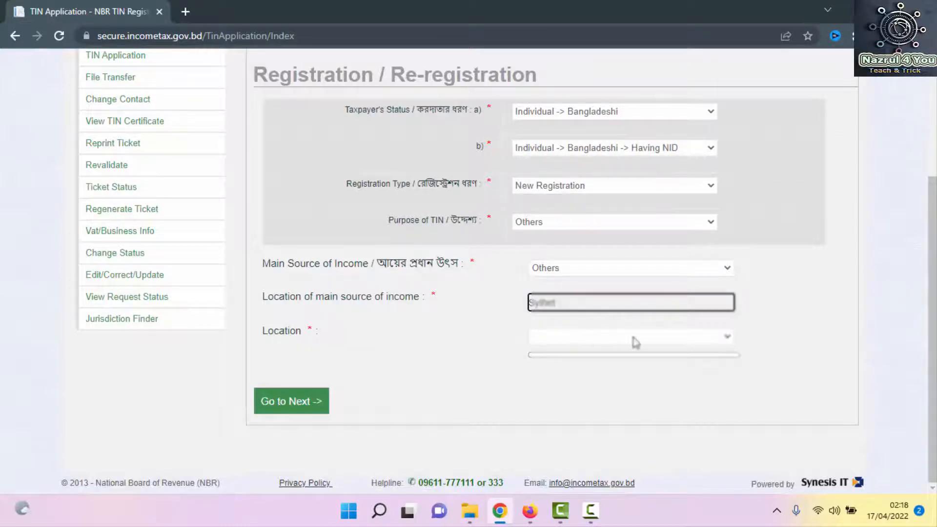
pyautogui.click(650, 337)
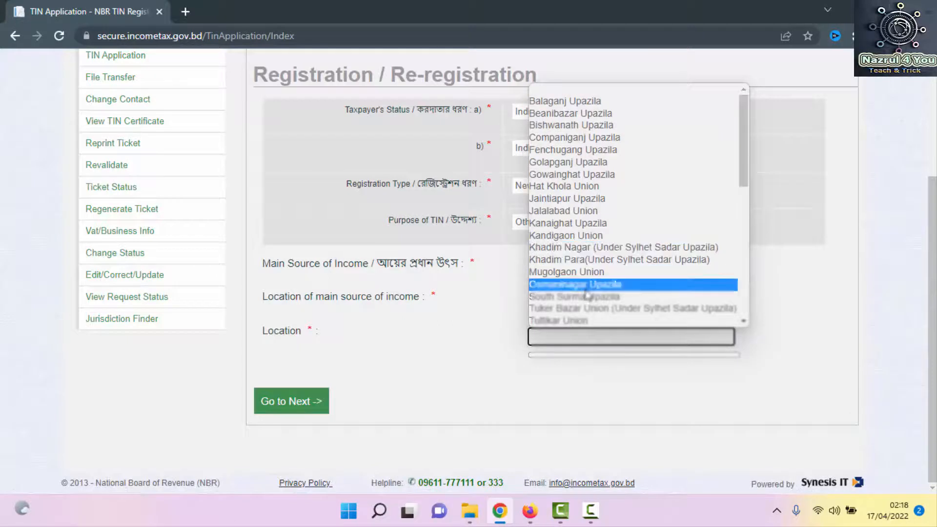
pyautogui.click(619, 286)
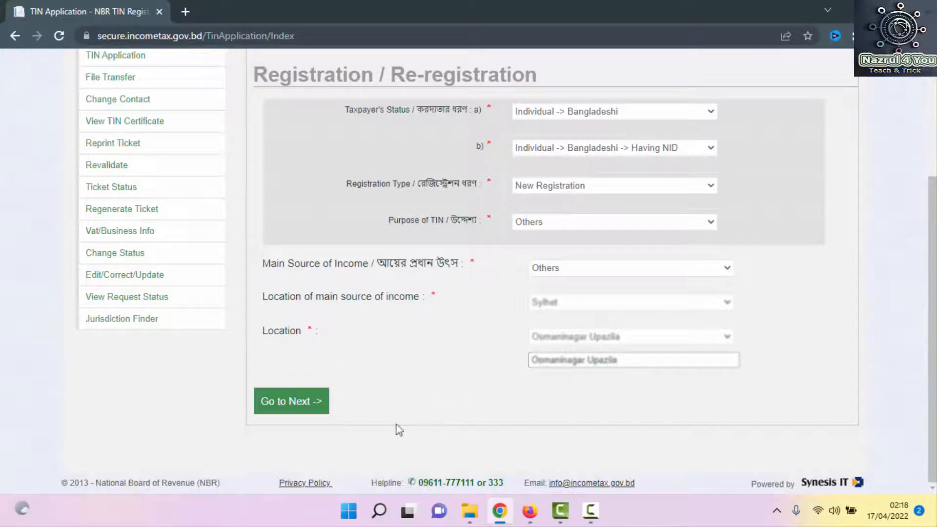
pyautogui.click(287, 400)
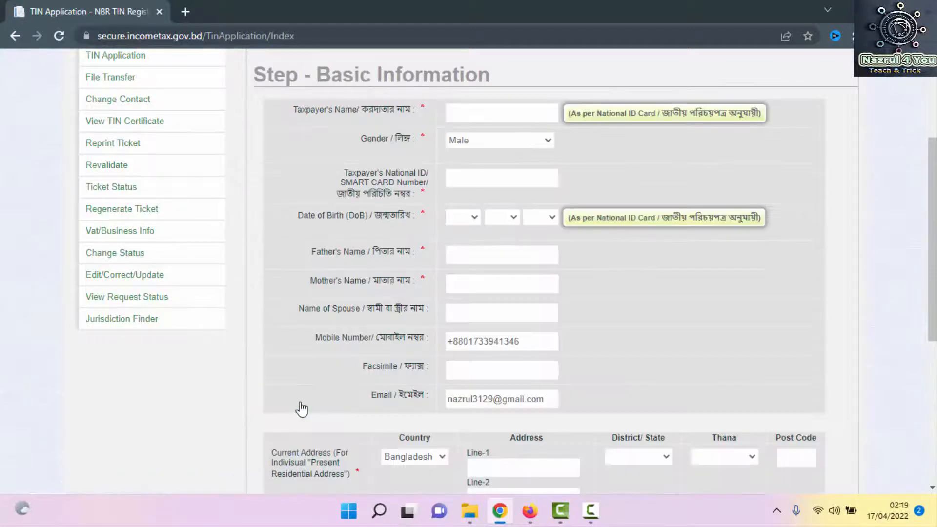
# - Enter the taxpayer's full name, keep gender as Male, and start the National ID field
pyautogui.scroll(1, 300, 402)
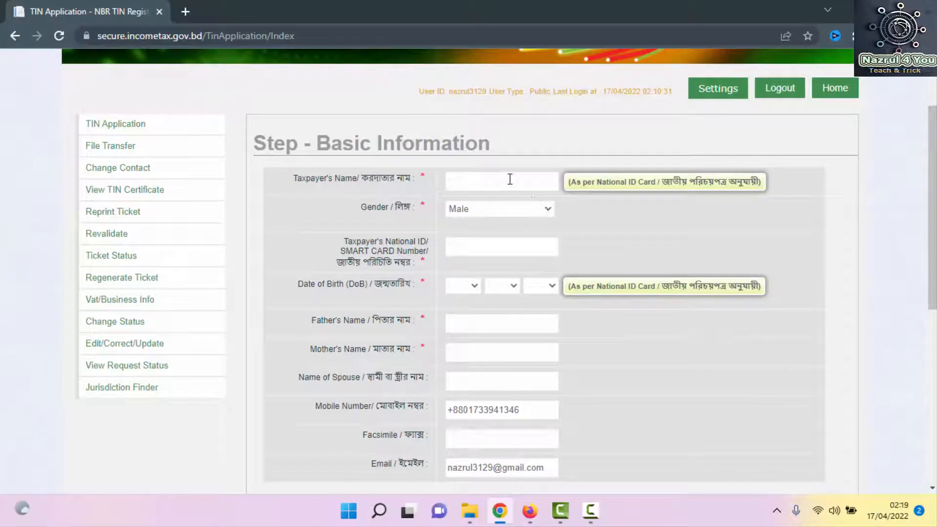
pyautogui.click(476, 172)
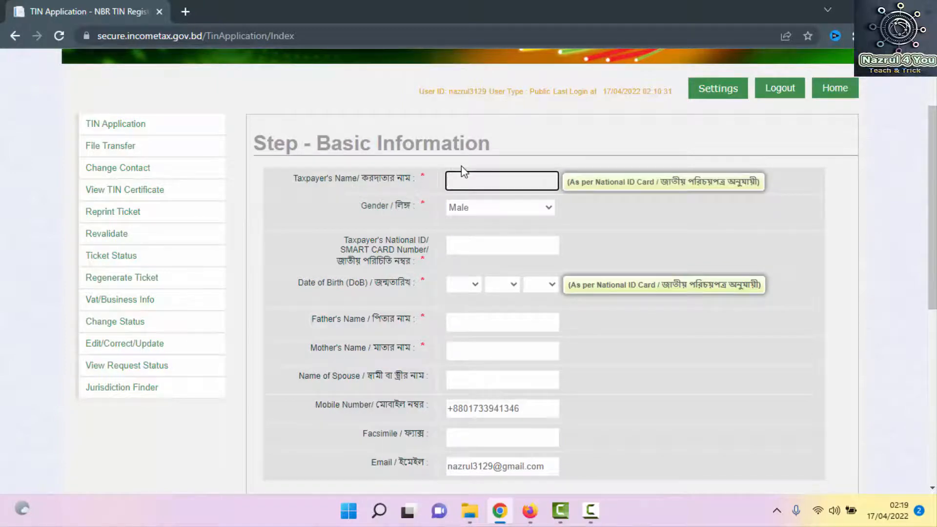
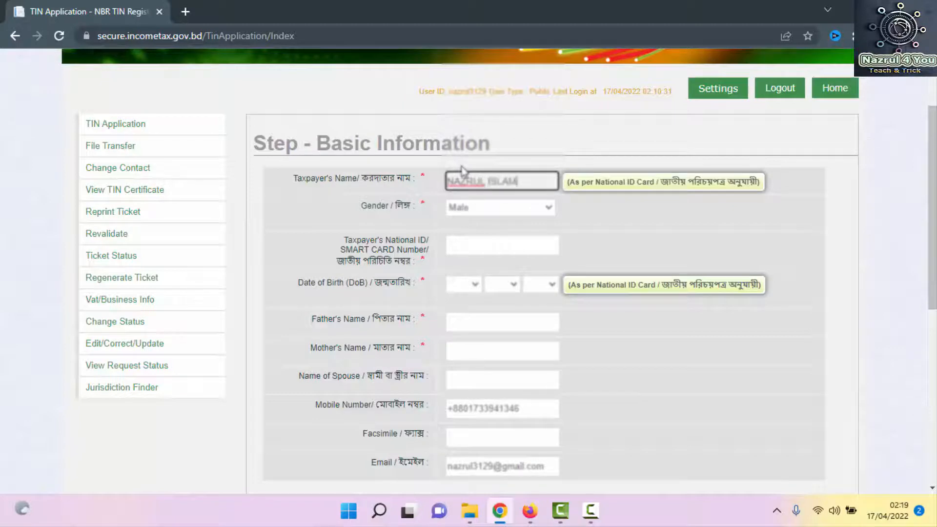
pyautogui.click(490, 212)
pyautogui.click(491, 216)
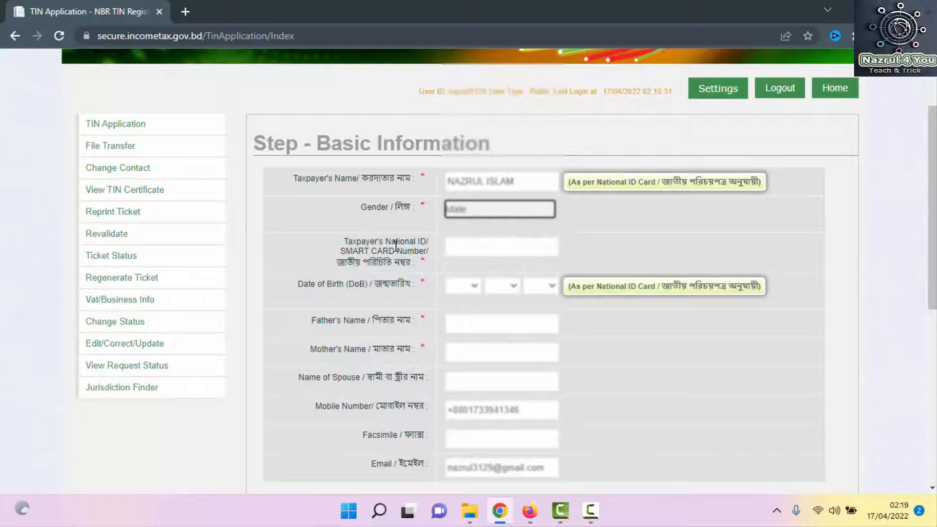
pyautogui.click(479, 244)
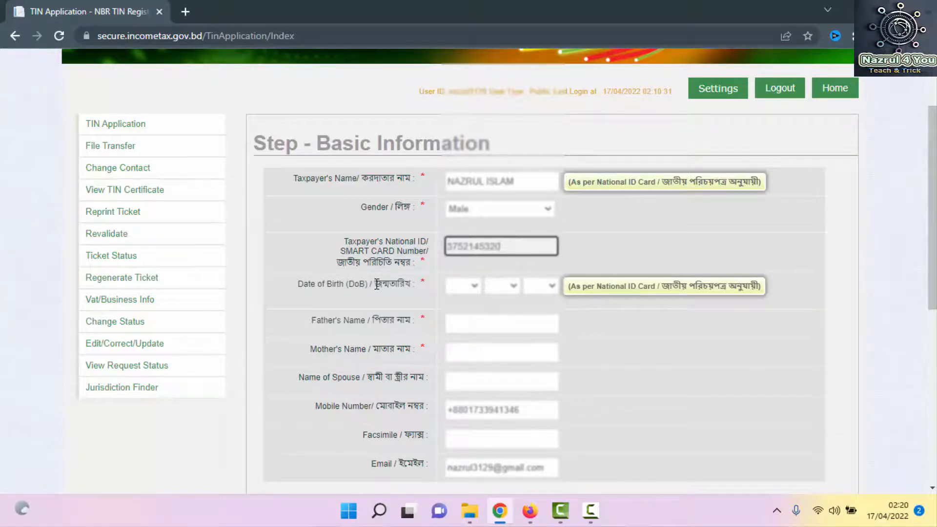
pyautogui.click(467, 289)
pyautogui.scroll(-3, 463, 269)
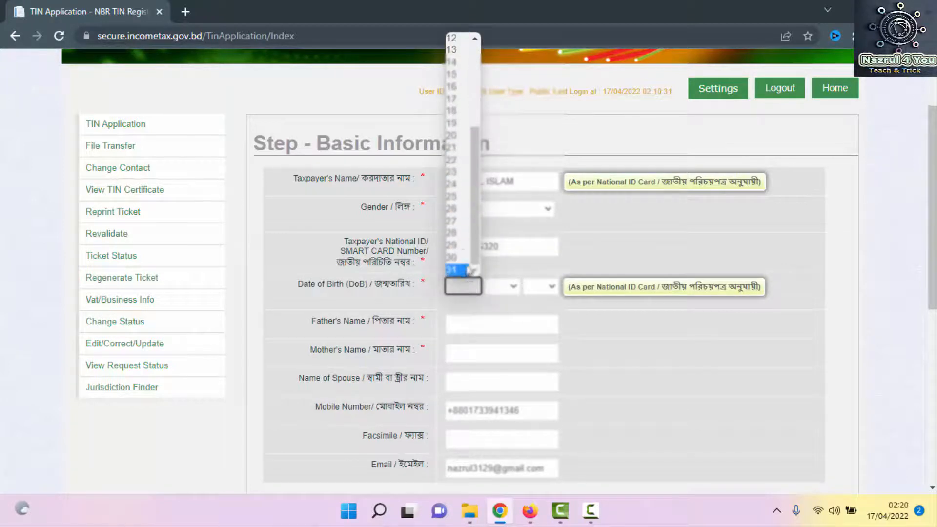
pyautogui.click(469, 242)
pyautogui.click(502, 288)
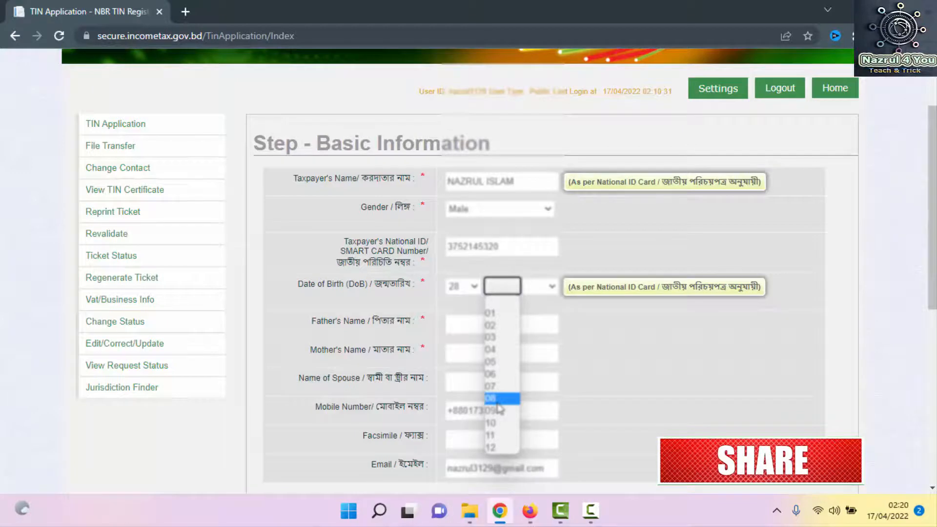
pyautogui.click(498, 386)
pyautogui.click(541, 295)
pyautogui.scroll(-3, 541, 239)
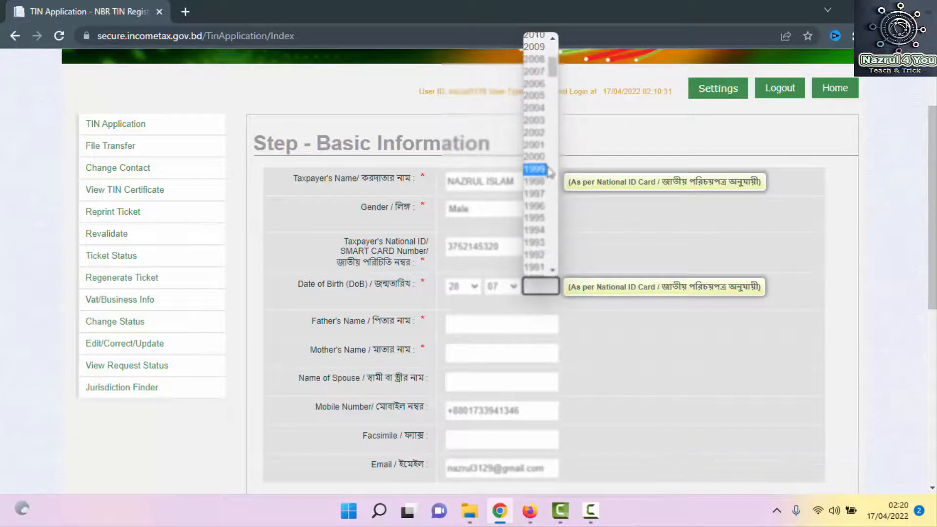
pyautogui.click(535, 194)
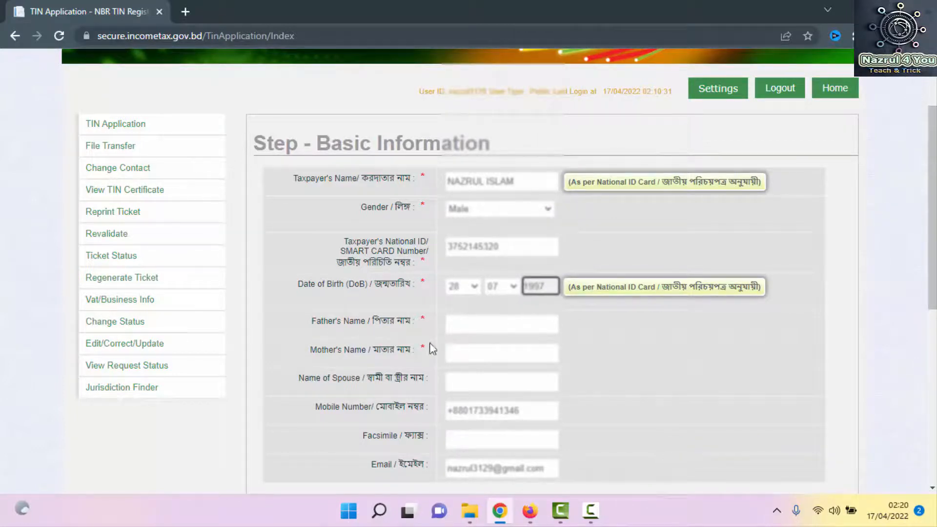
# - Enter the father's name and the mother's name, then scroll down to the address section
pyautogui.click(466, 322)
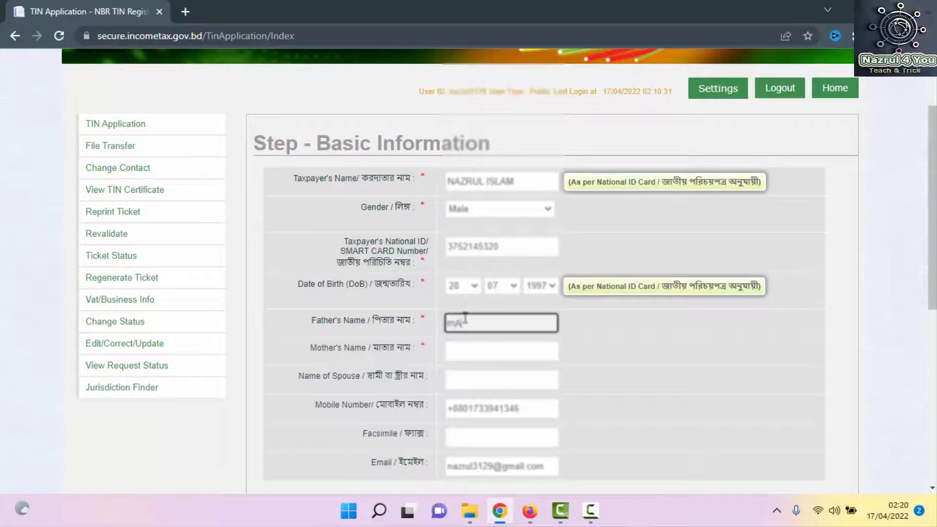
pyautogui.press('BackSpace')
pyautogui.press('BackSpace')
pyautogui.press('BackSpace')
pyautogui.press('BackSpace')
pyautogui.click(481, 345)
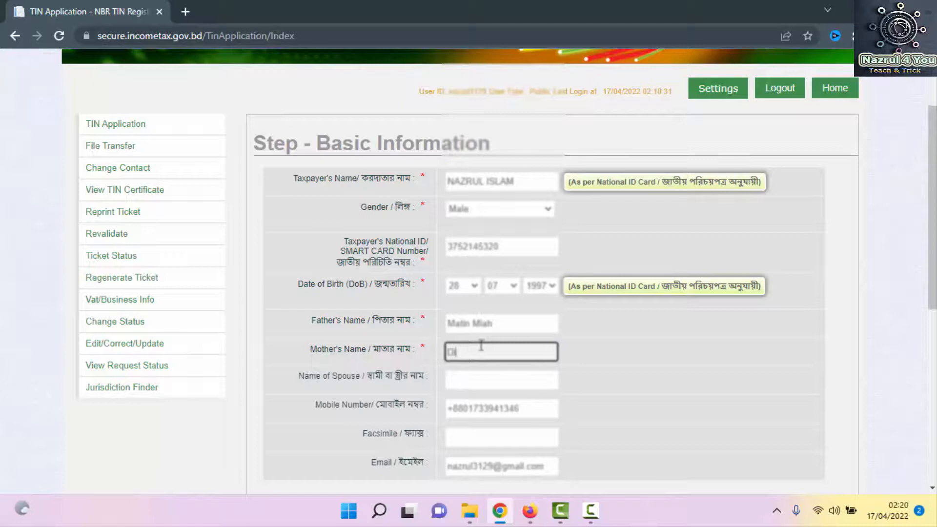
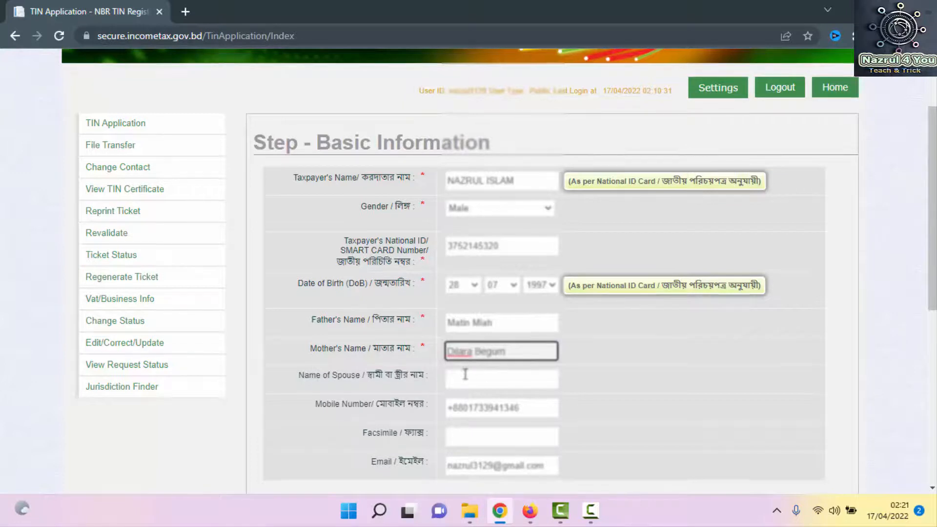
pyautogui.scroll(-1, 466, 375)
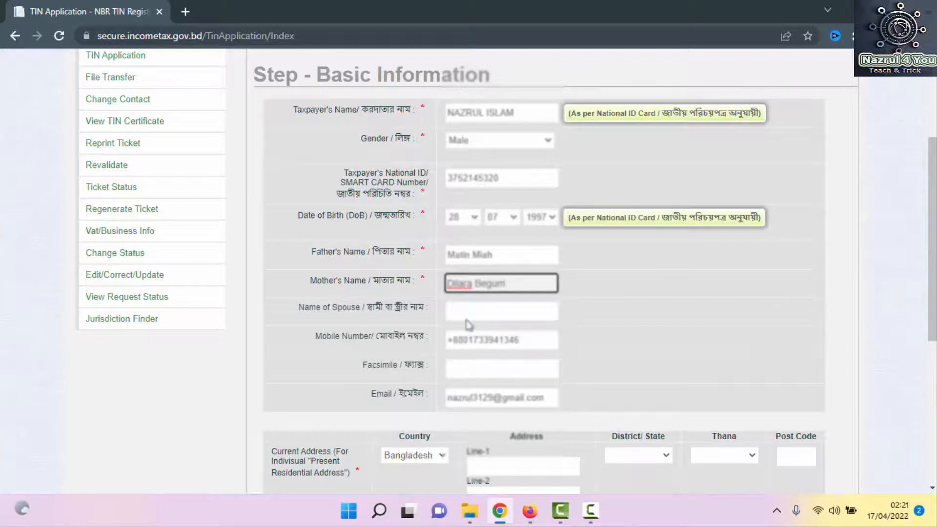
pyautogui.click(540, 340)
pyautogui.click(505, 373)
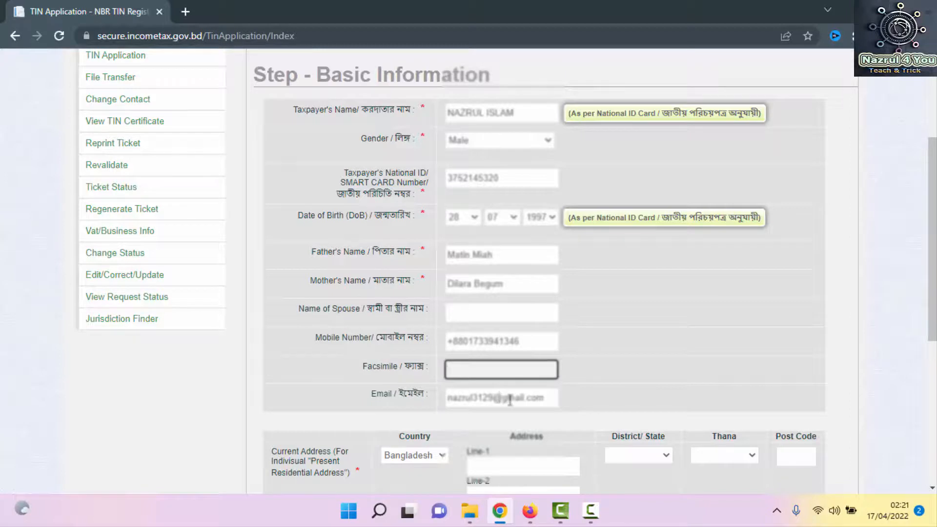
pyautogui.scroll(-4, 508, 397)
pyautogui.scroll(-2, 513, 400)
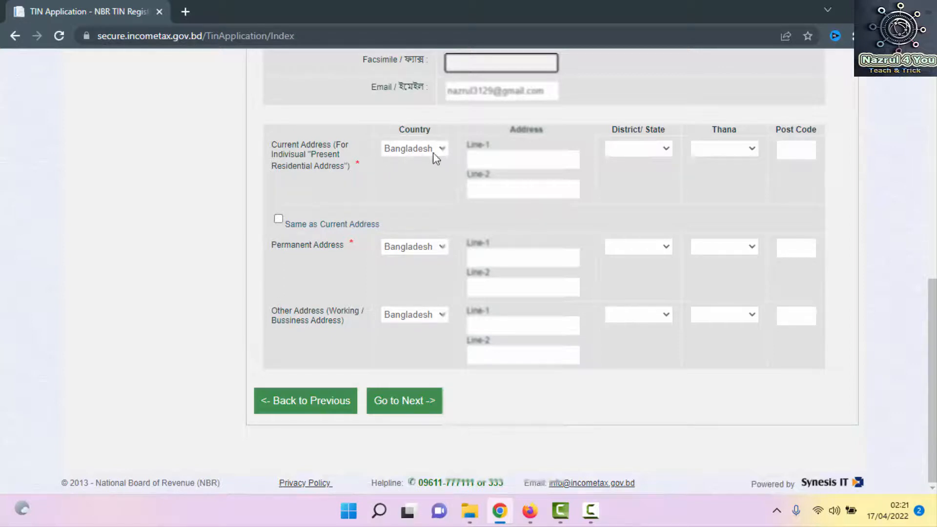
# - Set the current address district to Sylhet and thana to Osmaninagor, and fill in the post code
pyautogui.click(508, 164)
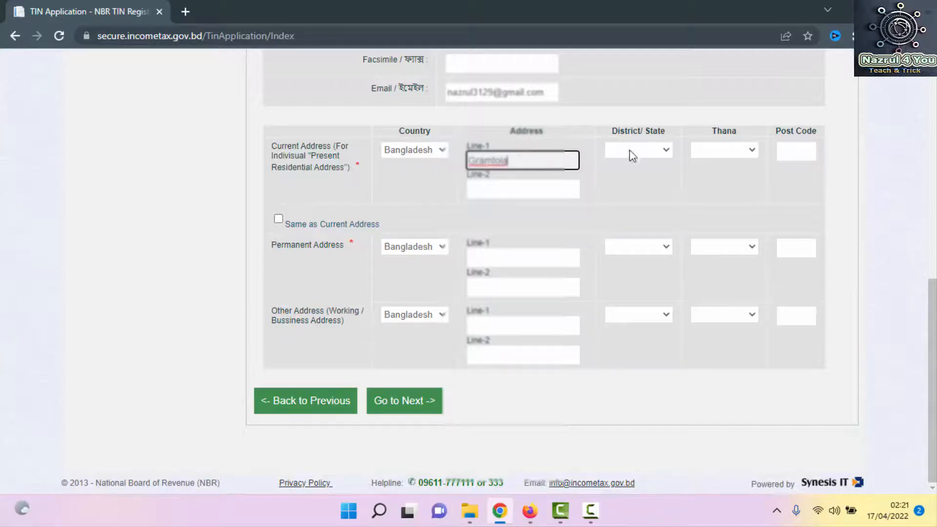
pyautogui.click(665, 151)
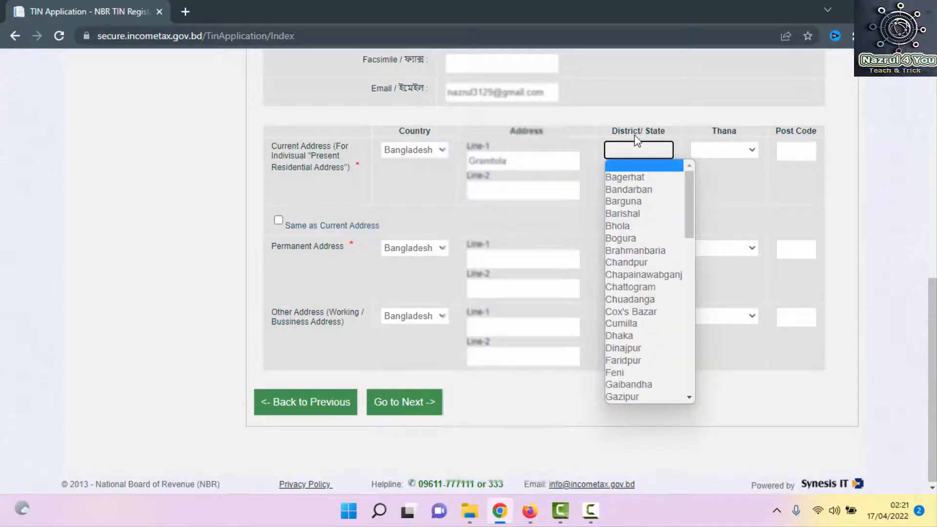
pyautogui.scroll(-10, 643, 279)
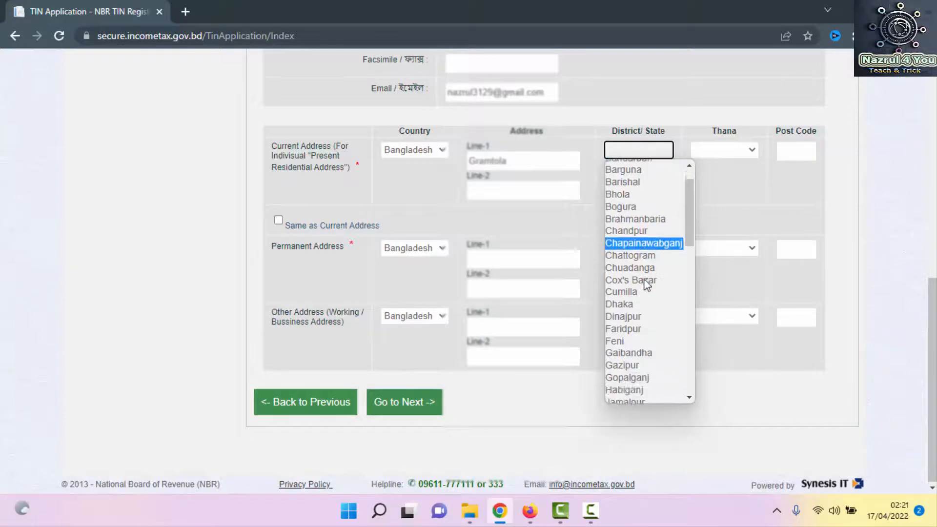
pyautogui.scroll(-1, 644, 313)
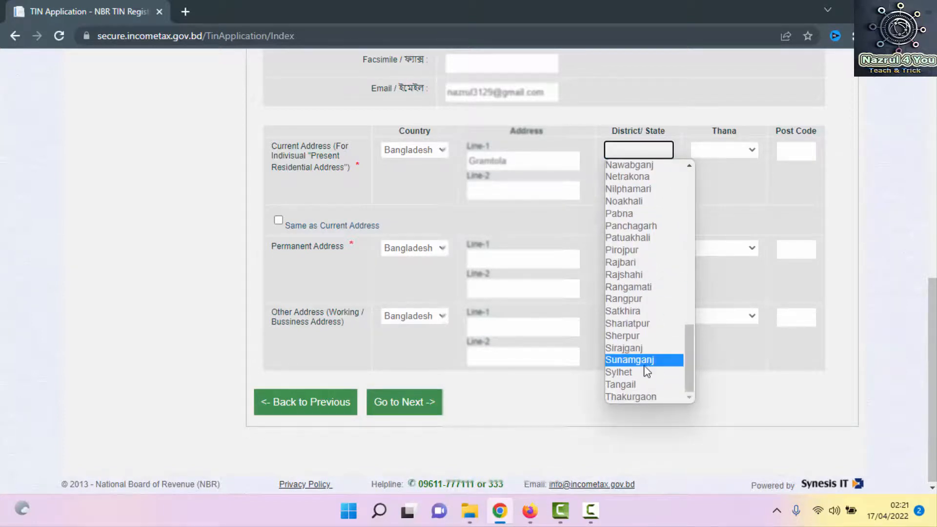
pyautogui.click(645, 372)
pyautogui.click(727, 154)
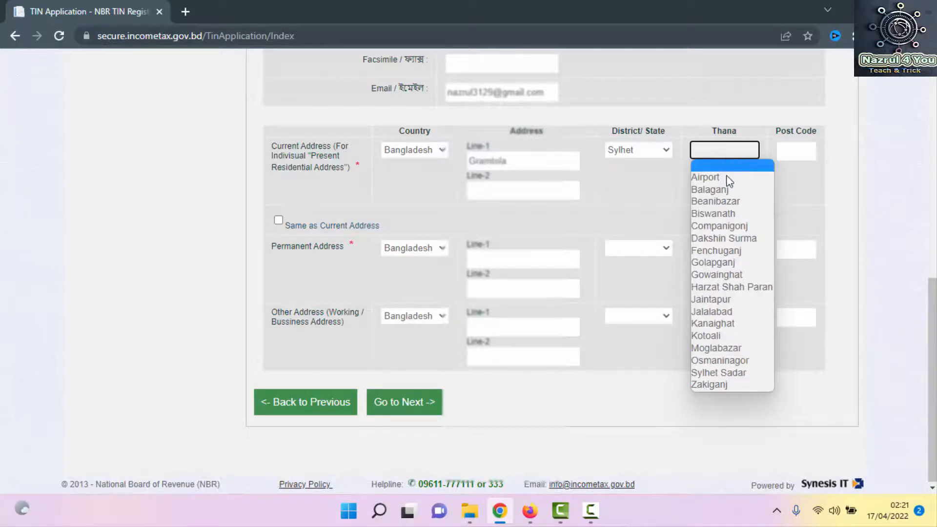
pyautogui.click(738, 361)
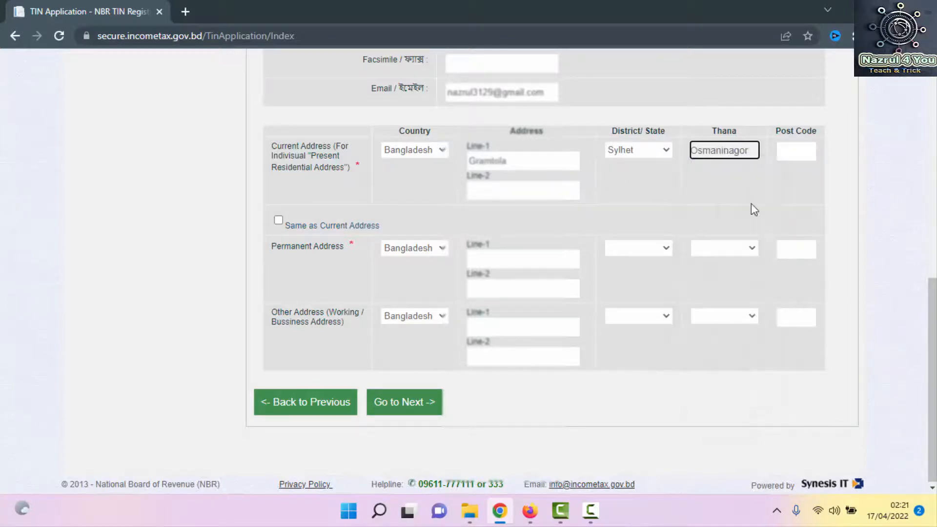
pyautogui.click(800, 160)
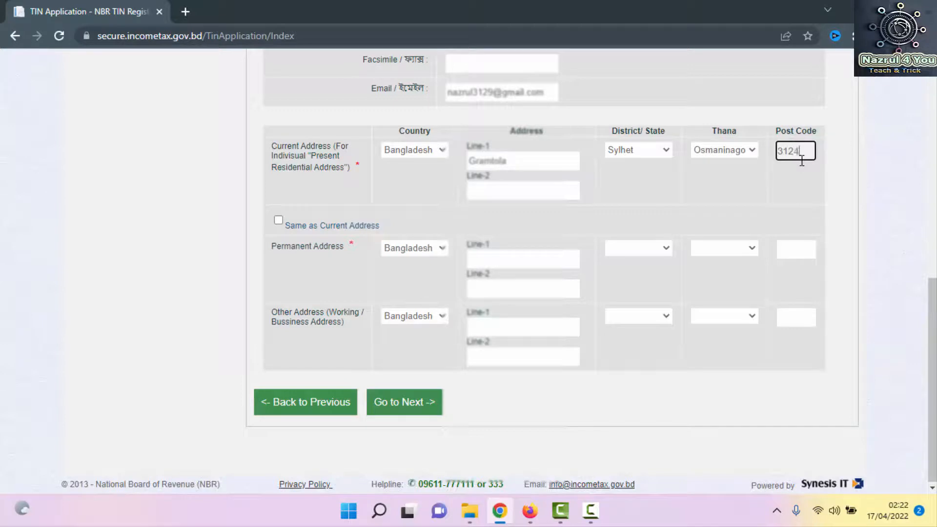
# - Enter the locality in Current Address Line-2, then return to Line-1
pyautogui.click(511, 189)
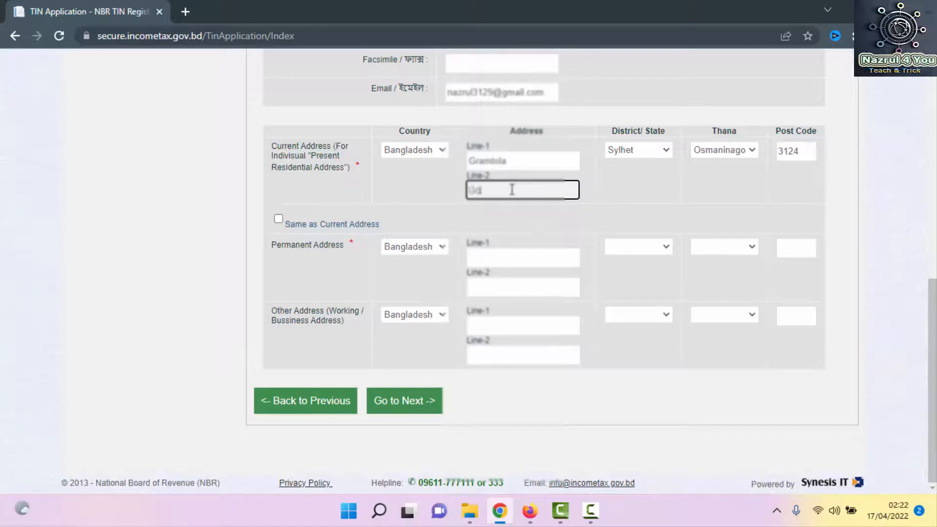
pyautogui.write('Goalabazar')
pyautogui.click(529, 161)
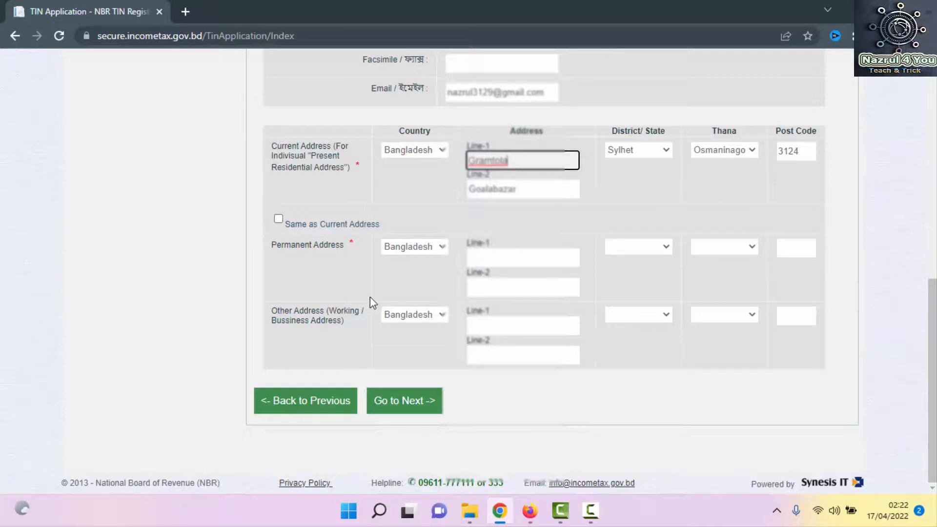
# - Tick 'Same as Current Address' for the permanent address and continue to the Final Preview
pyautogui.click(278, 220)
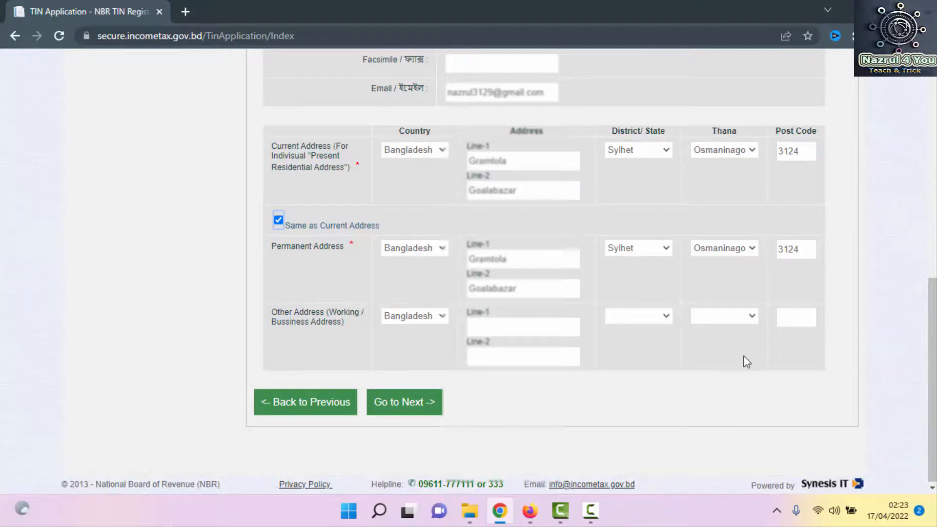
pyautogui.click(396, 406)
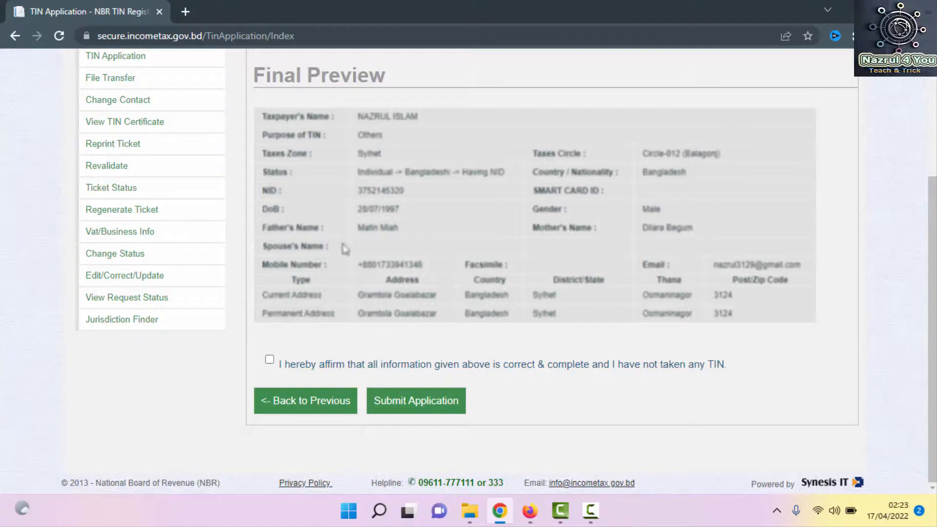
# - Tick the 'I hereby affirm' declaration and submit the TIN application
pyautogui.click(590, 511)
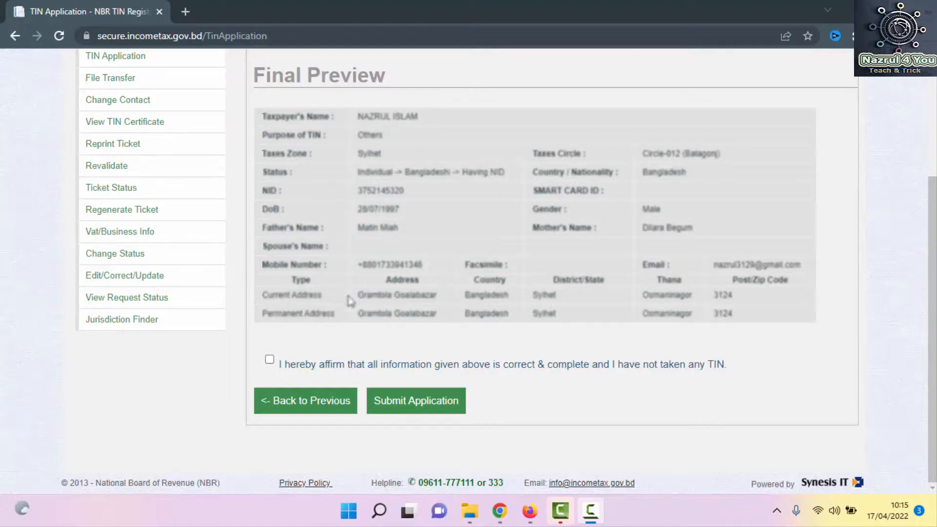
pyautogui.click(269, 360)
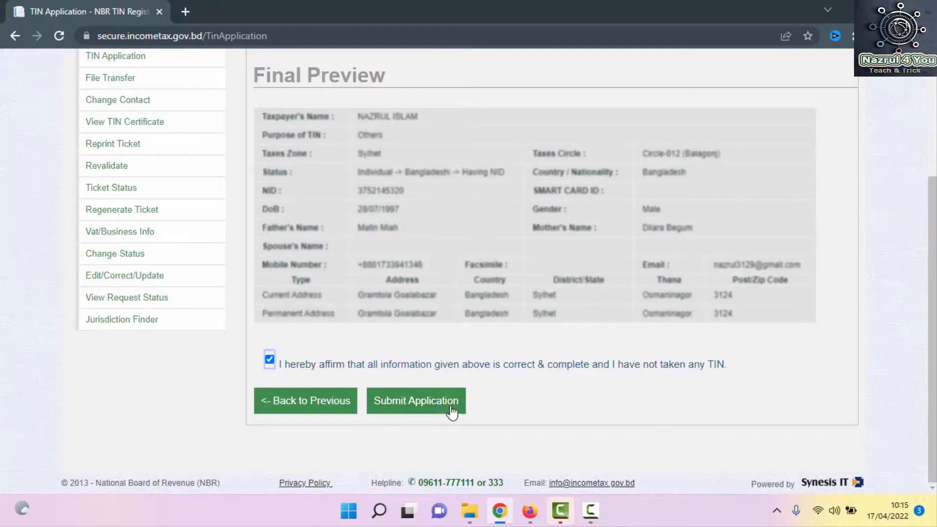
pyautogui.click(433, 407)
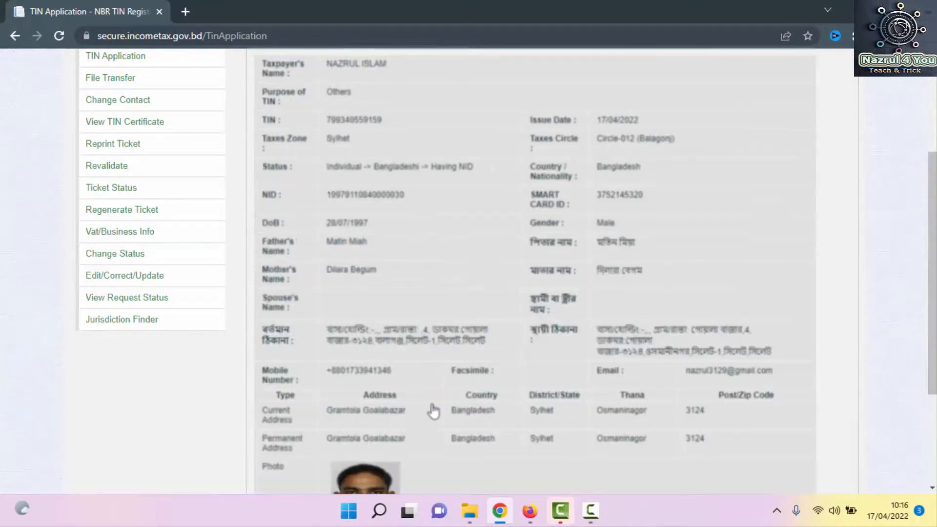
# - Scroll through the issued TIN details dated 17/04/2022
pyautogui.scroll(3, 432, 409)
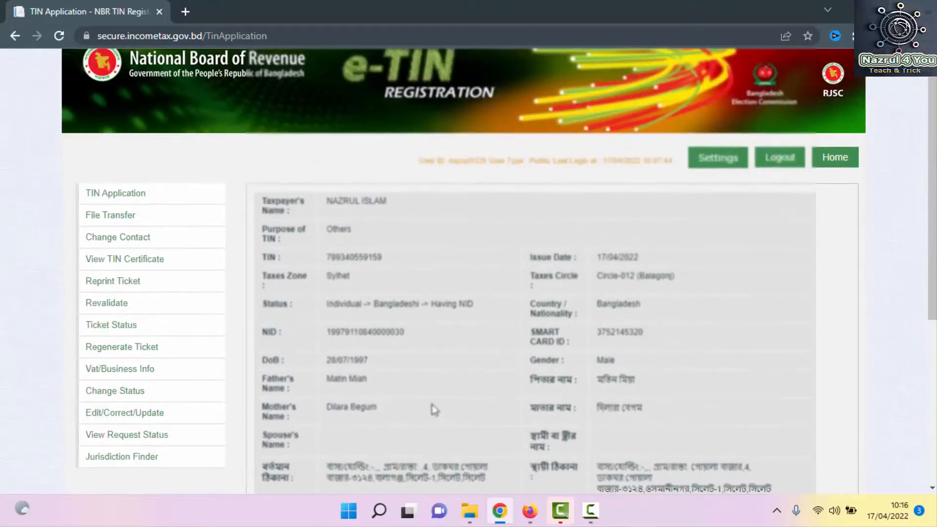
pyautogui.scroll(-2, 434, 410)
pyautogui.scroll(-3, 361, 209)
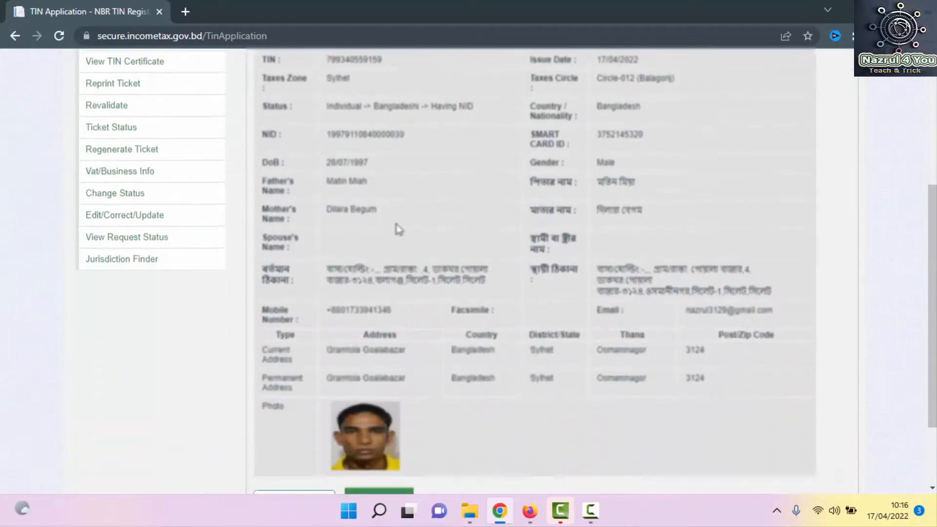
pyautogui.scroll(-3, 398, 235)
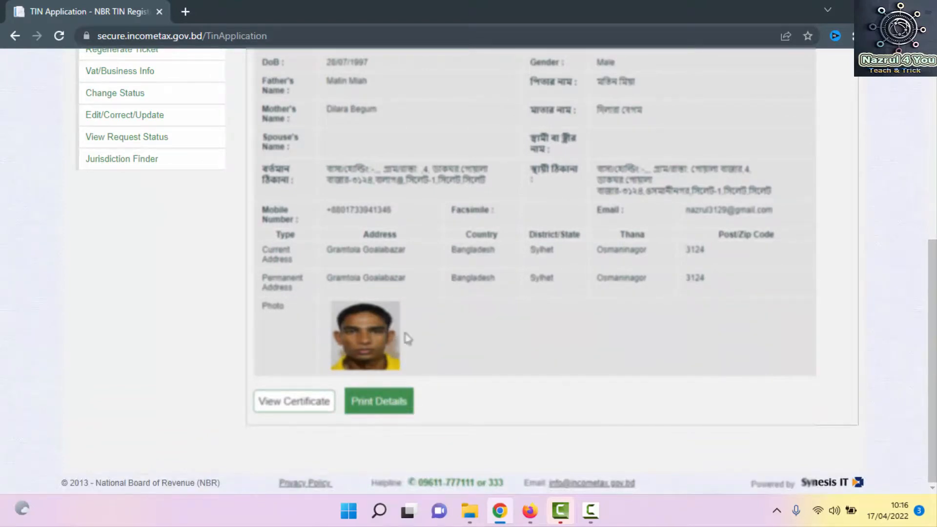
pyautogui.scroll(1, 405, 328)
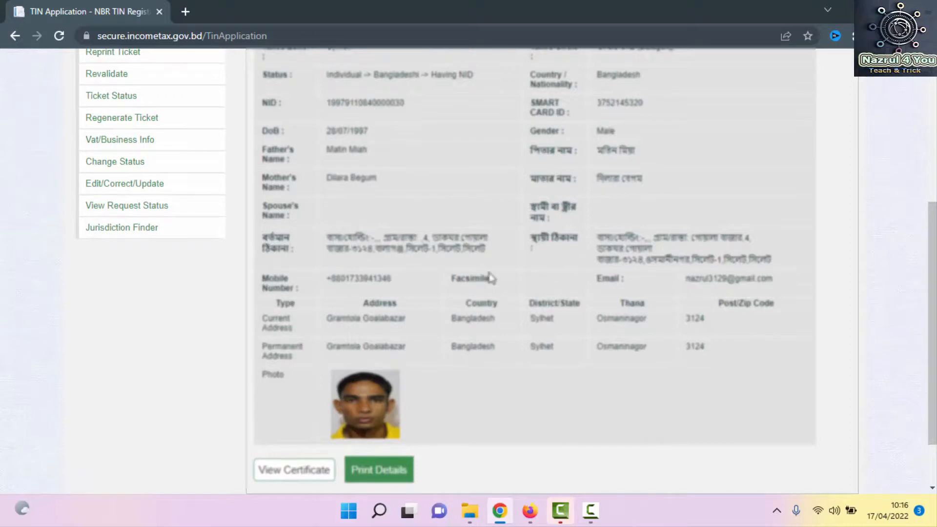
pyautogui.scroll(3, 500, 273)
pyautogui.scroll(-5, 502, 275)
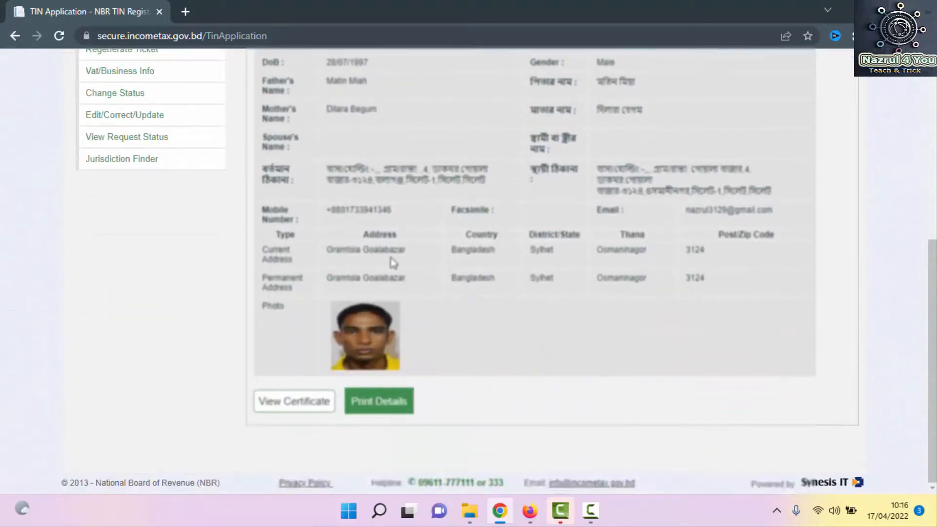
pyautogui.scroll(1, 389, 262)
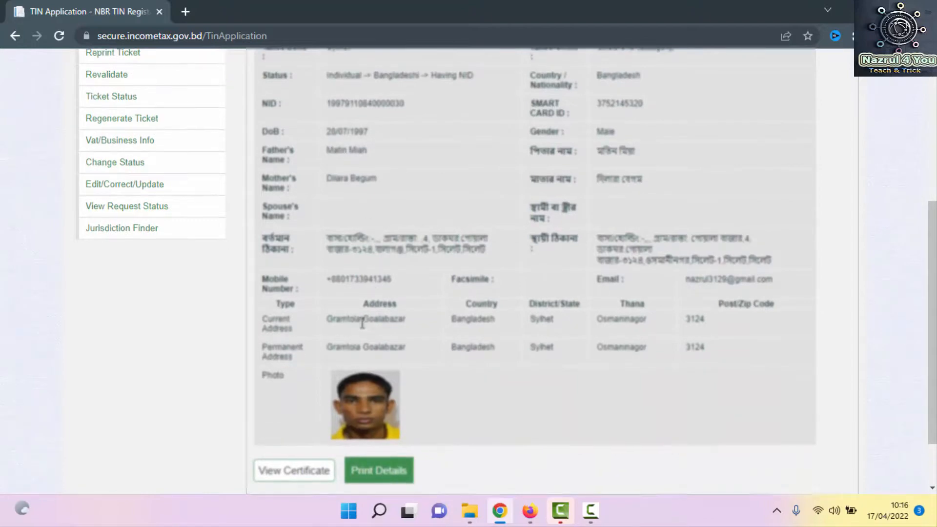
pyautogui.scroll(2, 362, 323)
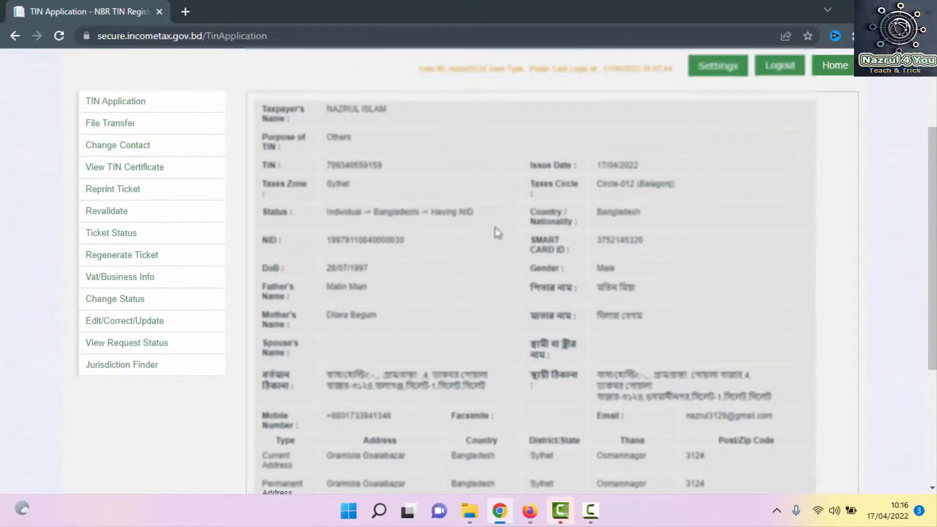
pyautogui.scroll(-3, 497, 230)
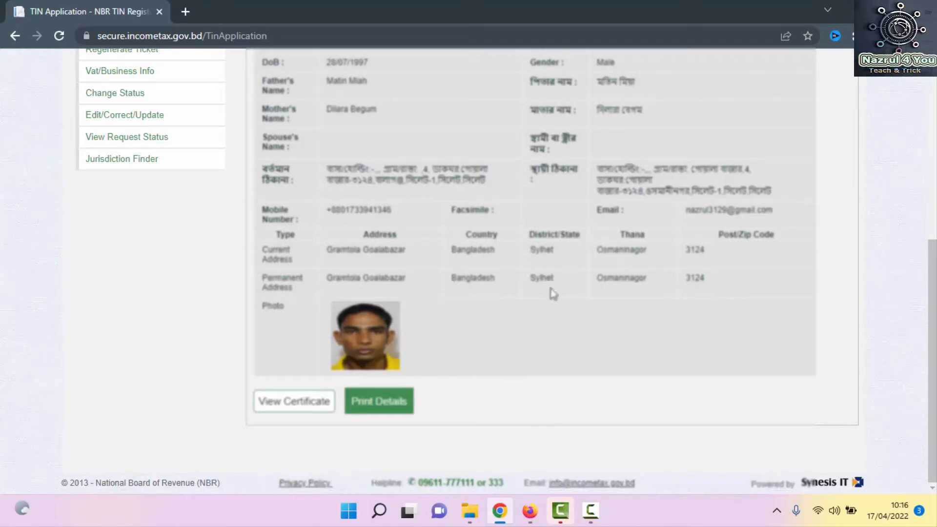
pyautogui.scroll(2, 507, 285)
pyautogui.scroll(-3, 508, 284)
# - Print the TIN details, close the blank print popup, and open the TIN certificate
pyautogui.rightClick(385, 412)
pyautogui.click(366, 410)
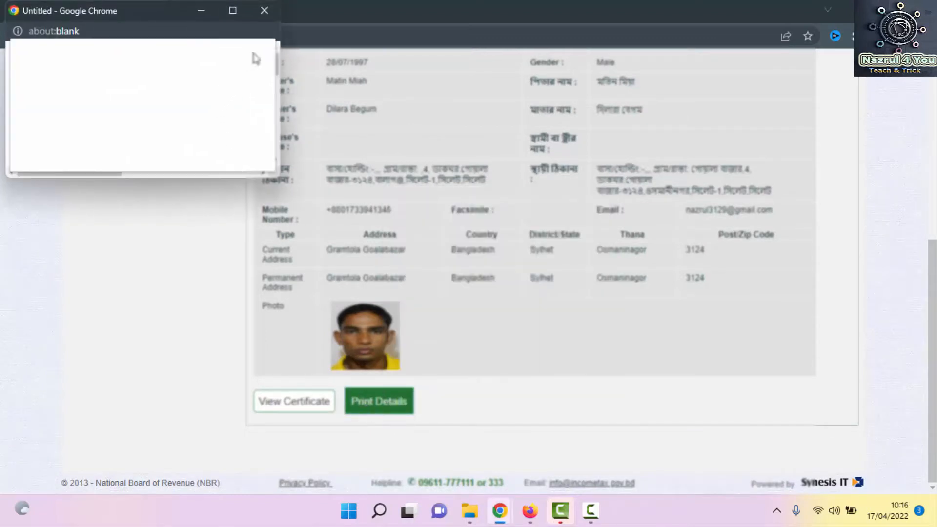
pyautogui.click(268, 11)
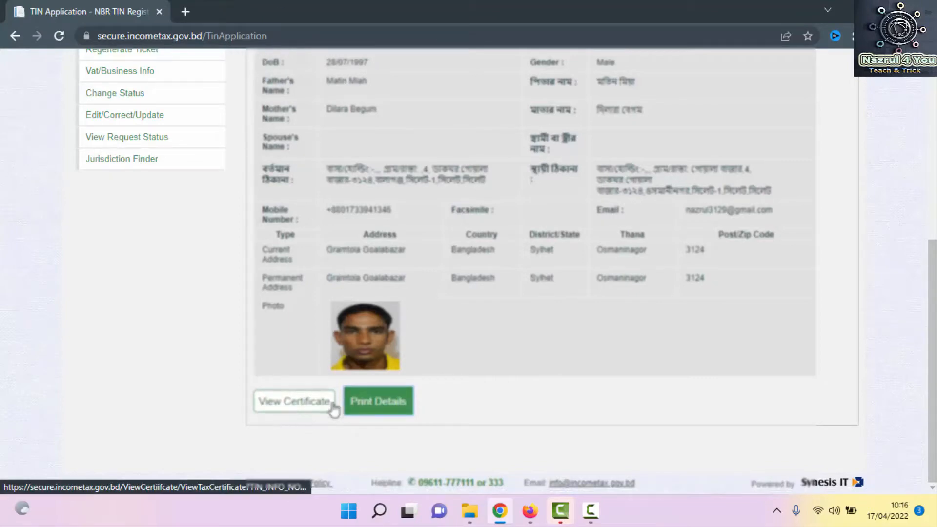
pyautogui.click(276, 400)
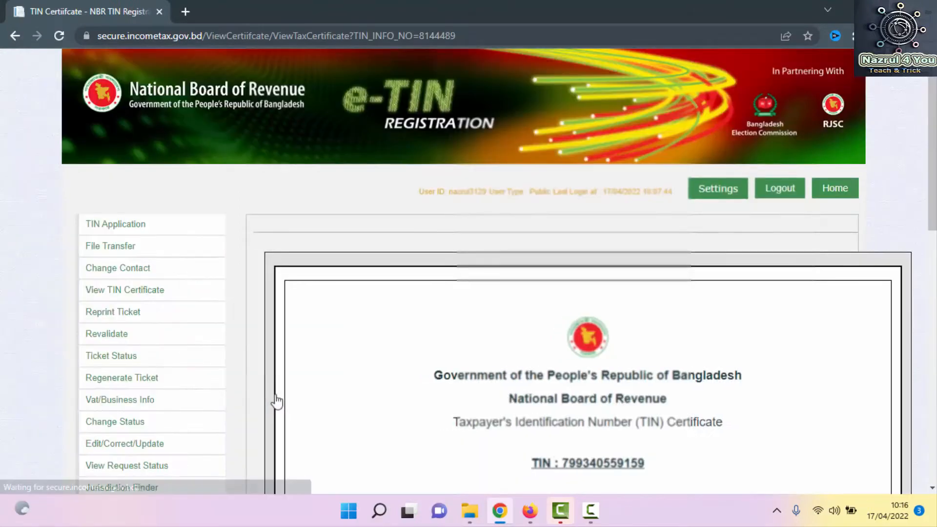
# - Save the TIN certificate as a PDF and open the downloaded file from the download bar
pyautogui.scroll(-2, 352, 344)
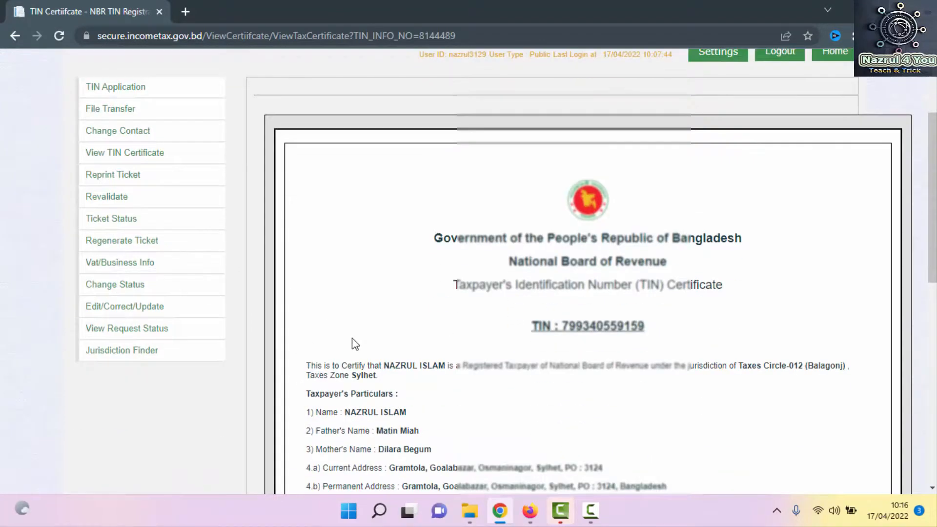
pyautogui.scroll(2, 355, 344)
pyautogui.scroll(-8, 355, 344)
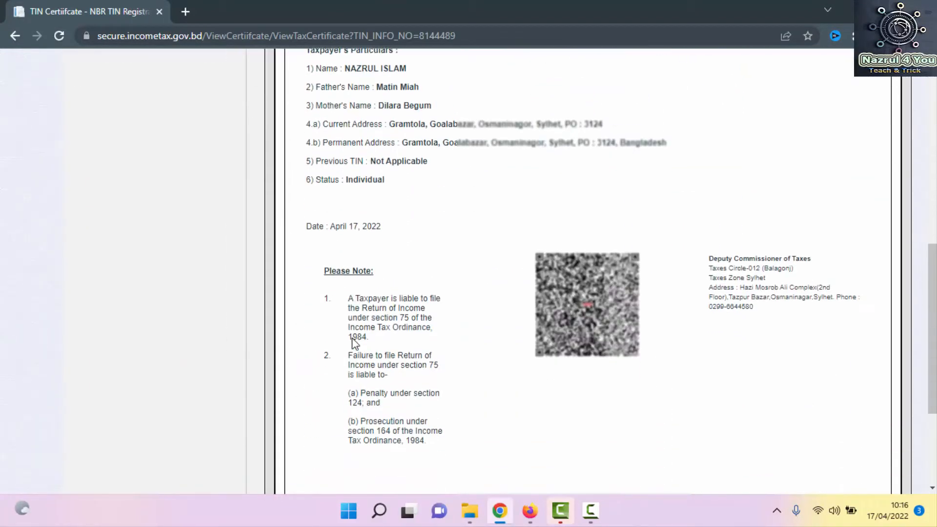
pyautogui.scroll(8, 422, 331)
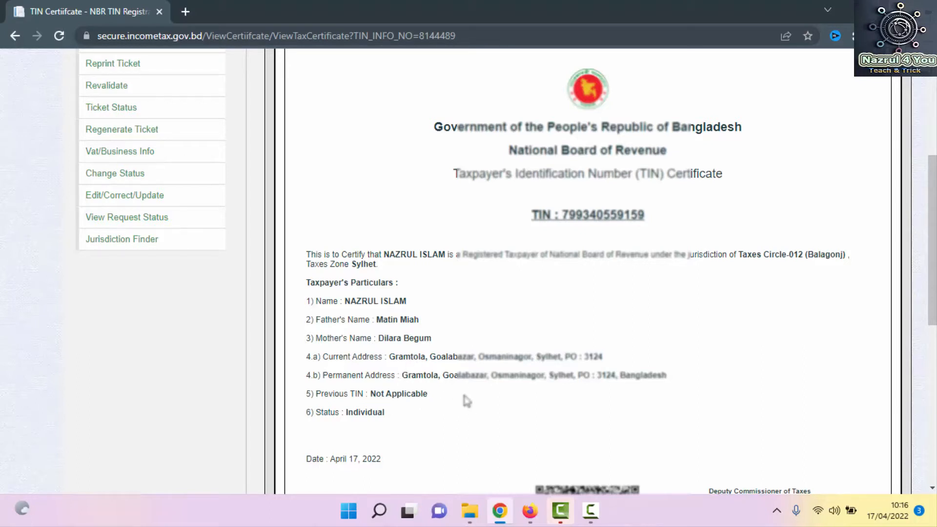
pyautogui.scroll(-1, 463, 395)
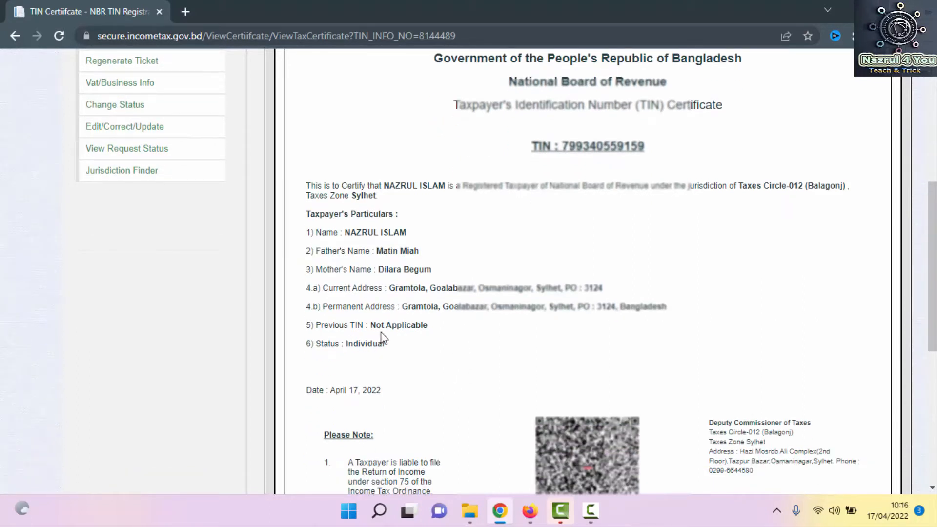
pyautogui.scroll(-1, 404, 335)
pyautogui.scroll(-4, 478, 302)
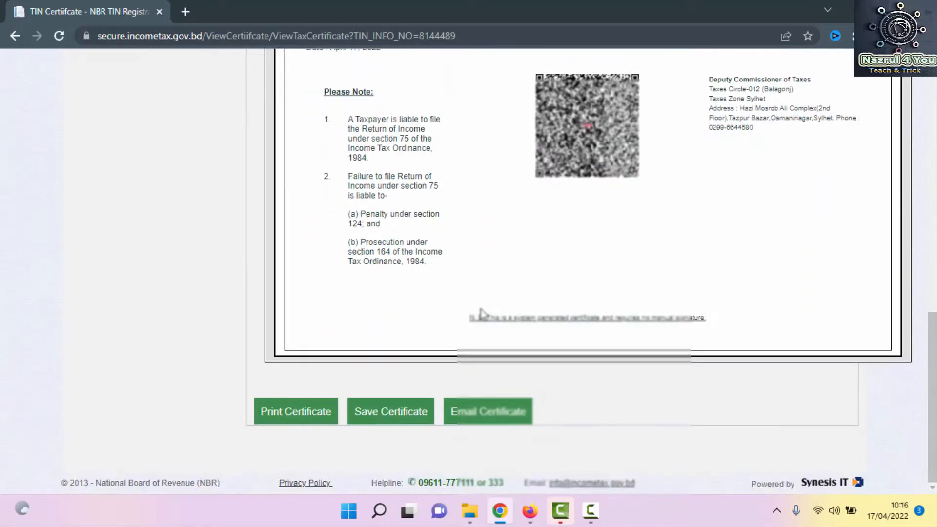
pyautogui.click(385, 419)
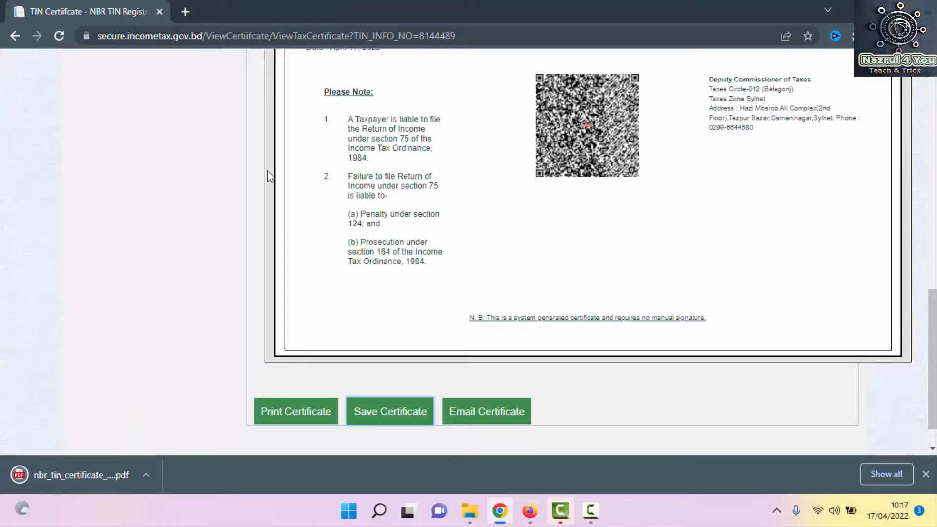
pyautogui.scroll(-1, 508, 418)
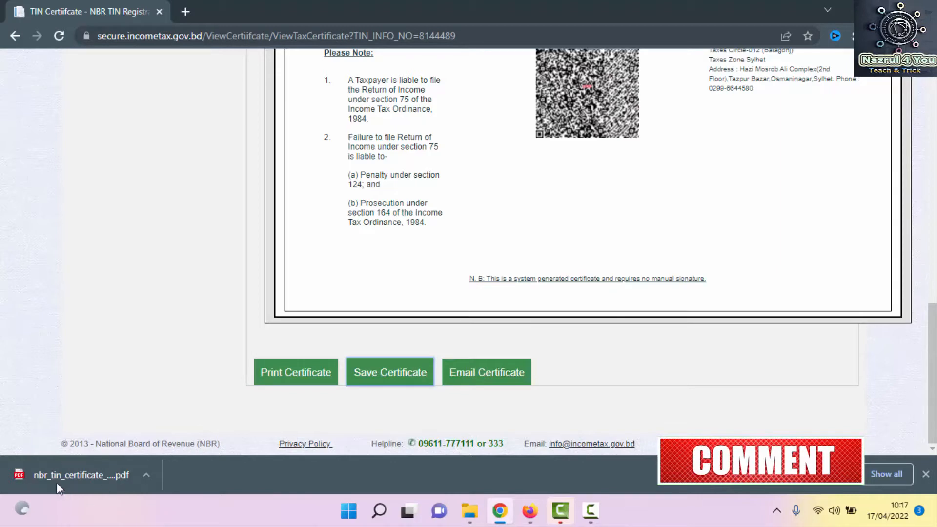
pyautogui.click(86, 477)
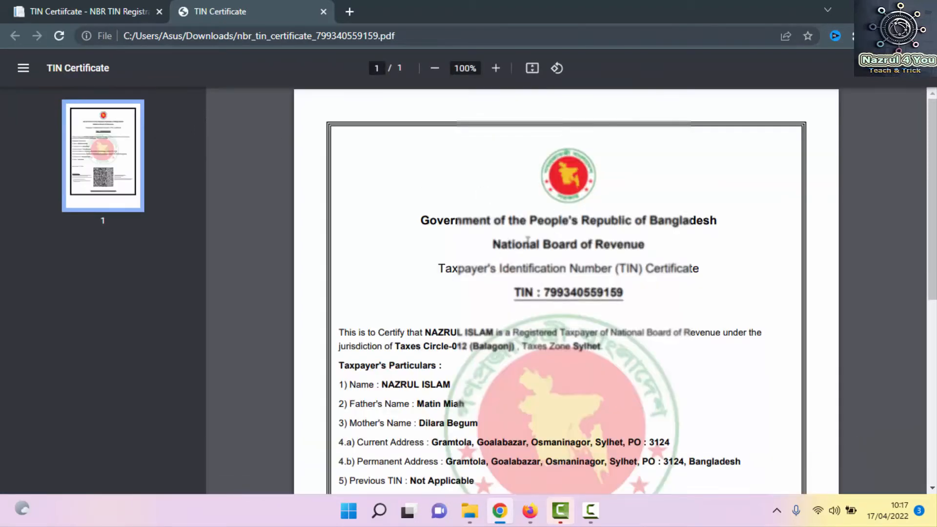
# - Scroll through the one-page TIN certificate PDF dated April 17, 2022, with its QR code and notes
pyautogui.scroll(-5, 513, 186)
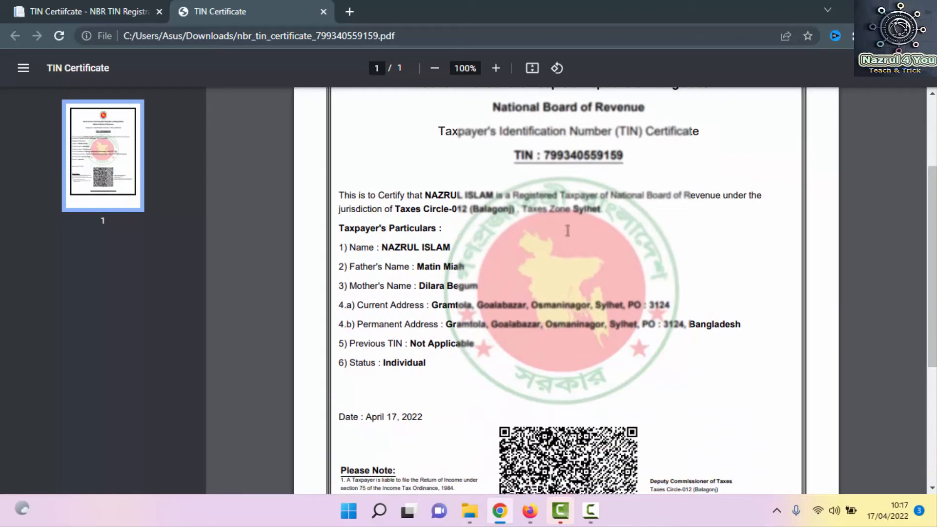
pyautogui.scroll(-2, 488, 318)
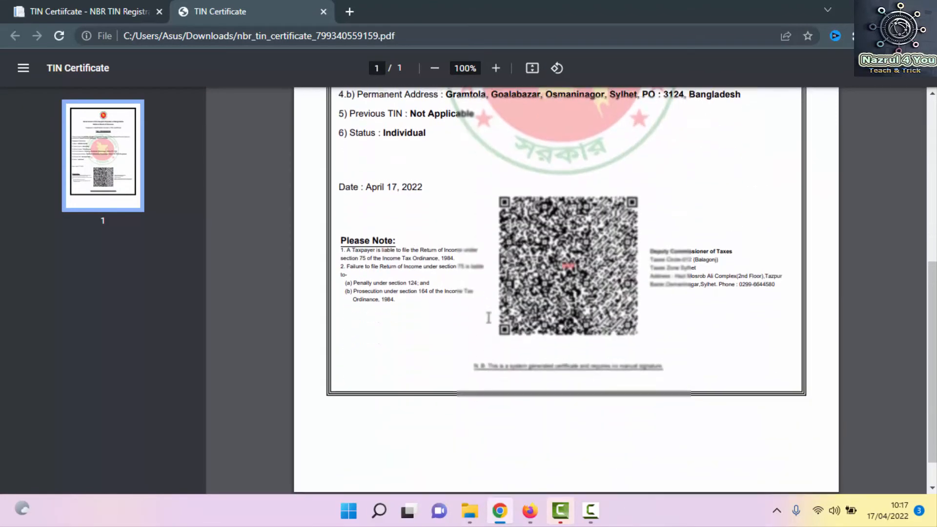
pyautogui.scroll(6, 487, 319)
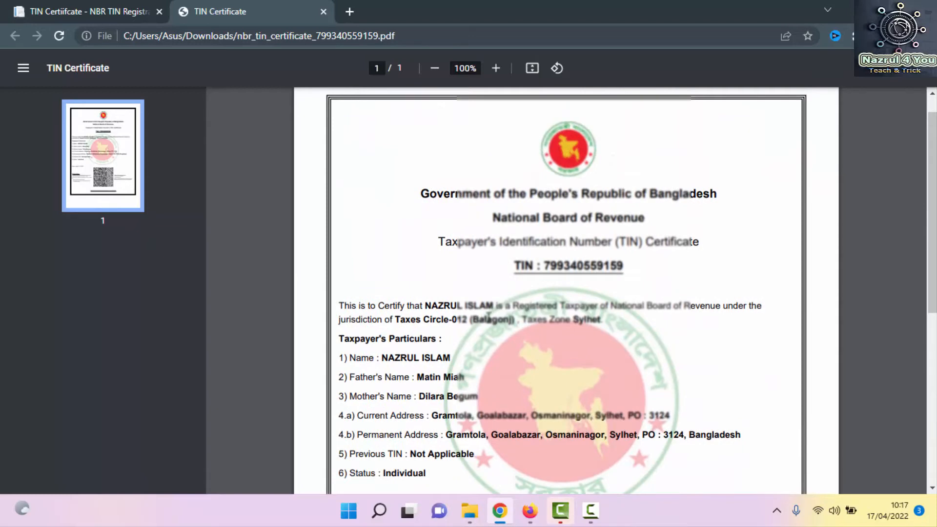